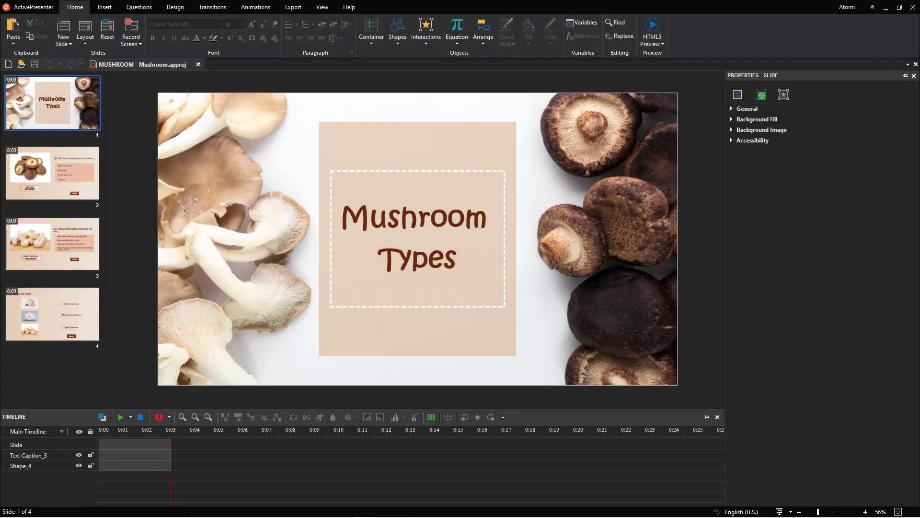
# Open slide 2, the Shiitake mushroom quiz question.
pyautogui.click(88, 192)
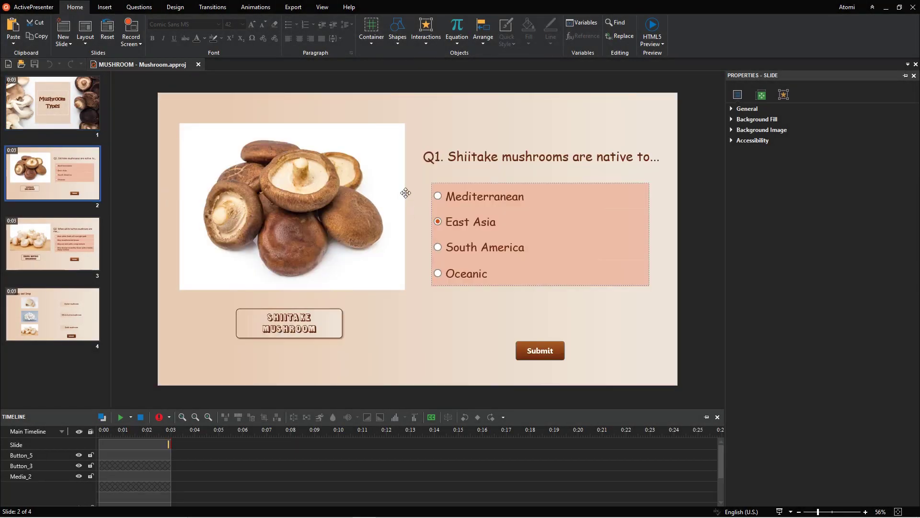
# Select the multiple-choice answer box and expand its Container Layout settings under Size & Properties.
pyautogui.click(433, 191)
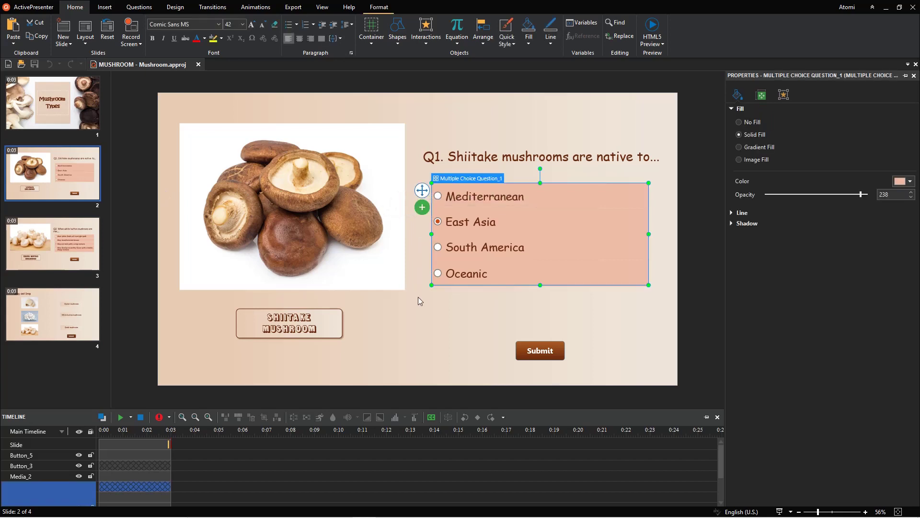
pyautogui.click(760, 94)
pyautogui.click(809, 129)
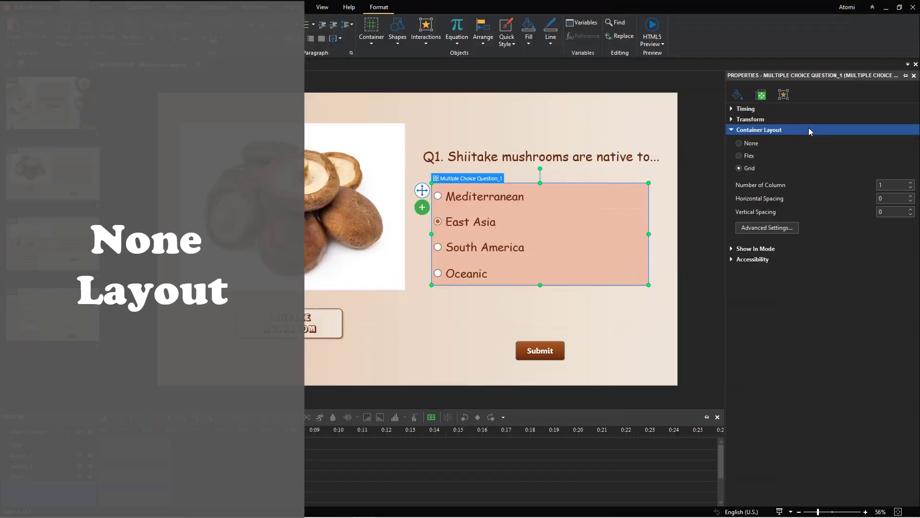
# Set Container Layout to None and drag the four answer rows apart.
pyautogui.click(741, 143)
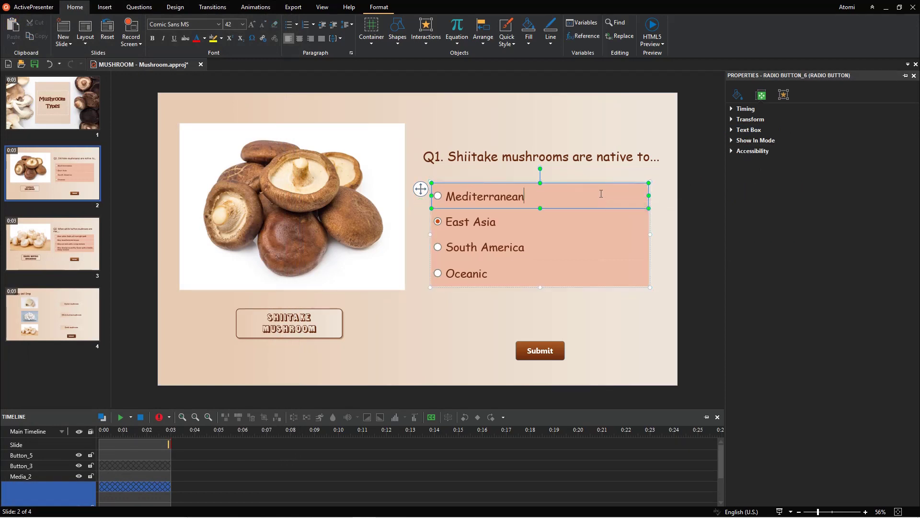
pyautogui.click(601, 197)
pyautogui.moveTo(602, 224); pyautogui.dragTo(600, 205)
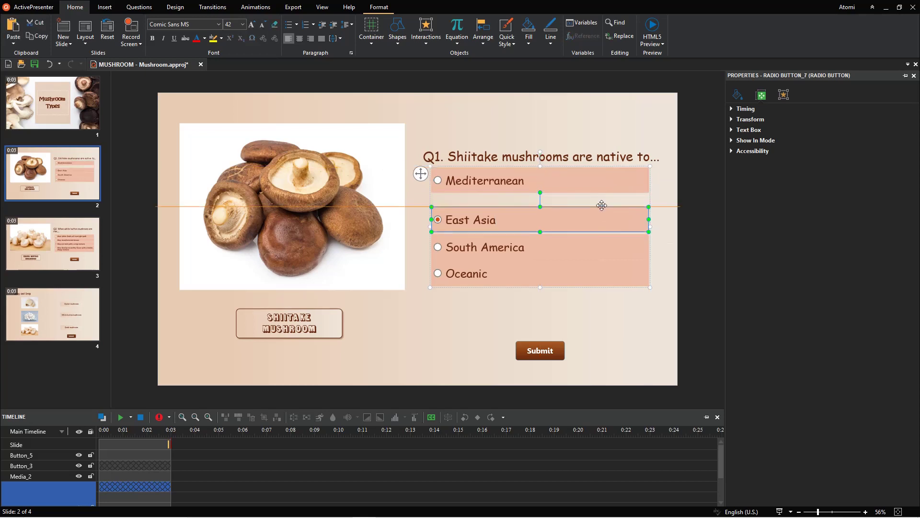
pyautogui.moveTo(583, 287); pyautogui.dragTo(581, 305)
pyautogui.click(585, 255)
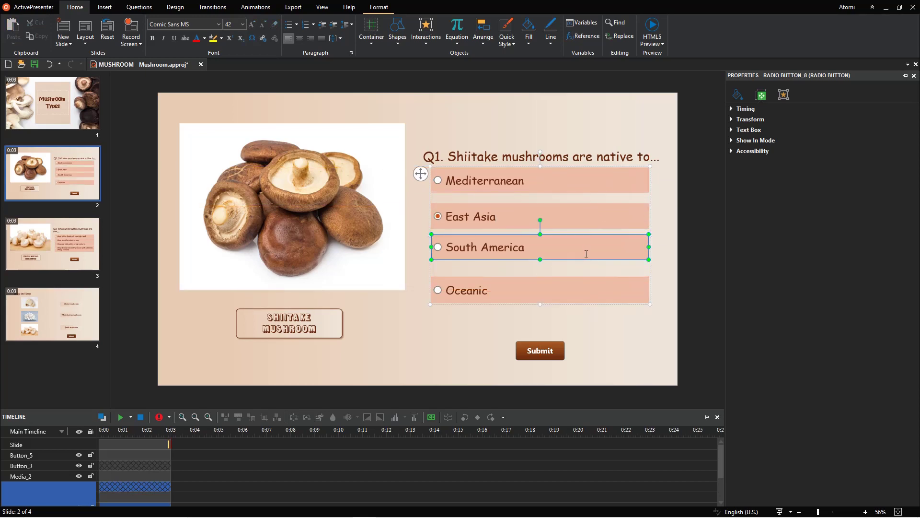
pyautogui.moveTo(585, 254); pyautogui.dragTo(585, 261)
# Resize the Mediterranean, East Asia, South America and Oceanic rows to progressively longer widths.
pyautogui.click(614, 176)
pyautogui.moveTo(649, 180); pyautogui.dragTo(540, 180)
pyautogui.click(645, 216)
pyautogui.moveTo(647, 216); pyautogui.dragTo(564, 216)
pyautogui.click(645, 252)
pyautogui.moveTo(649, 252); pyautogui.dragTo(593, 252)
pyautogui.click(648, 290)
pyautogui.moveTo(648, 289); pyautogui.dragTo(627, 289)
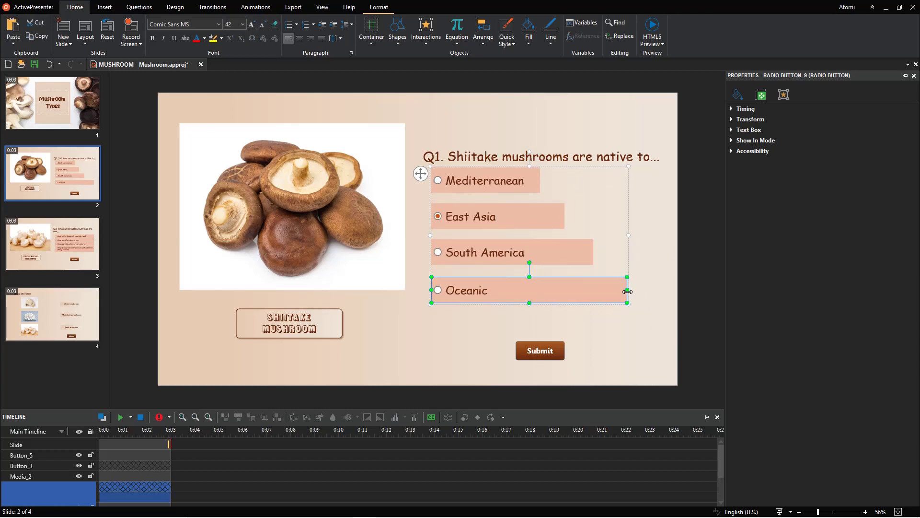
pyautogui.click(664, 283)
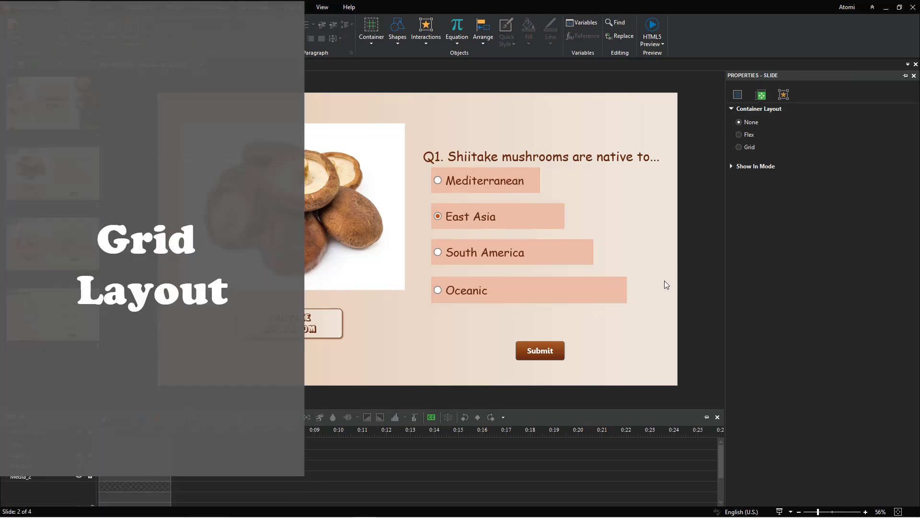
# Switch the answer box to Grid layout; narrowed rows snap back to full width.
pyautogui.click(431, 174)
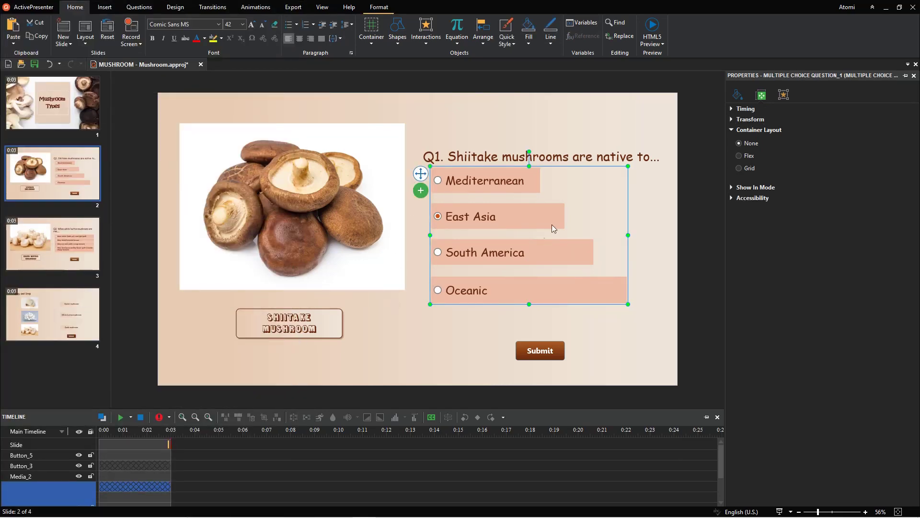
pyautogui.click(739, 168)
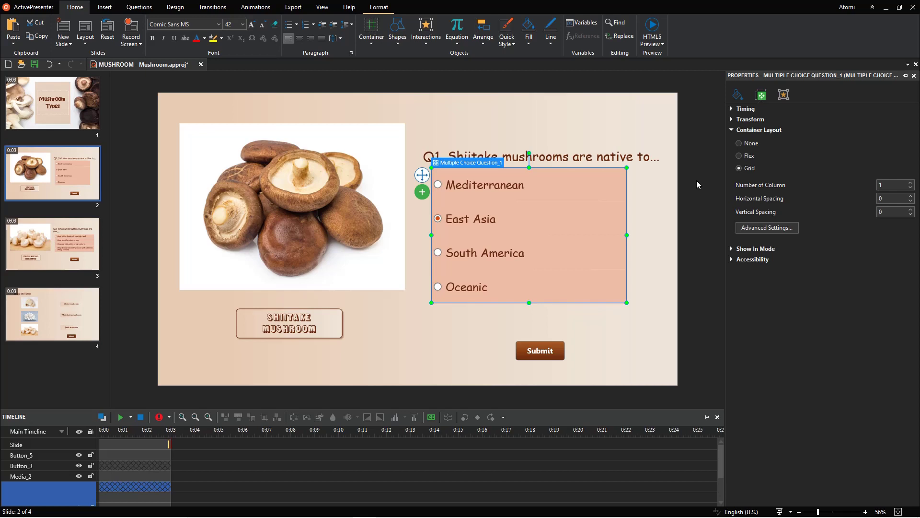
pyautogui.click(623, 183)
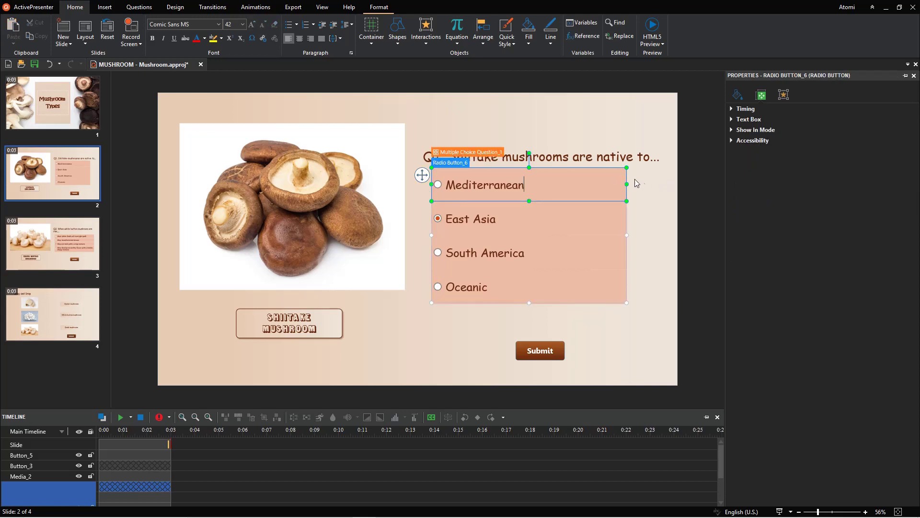
pyautogui.moveTo(626, 184); pyautogui.dragTo(556, 183)
pyautogui.click(623, 219)
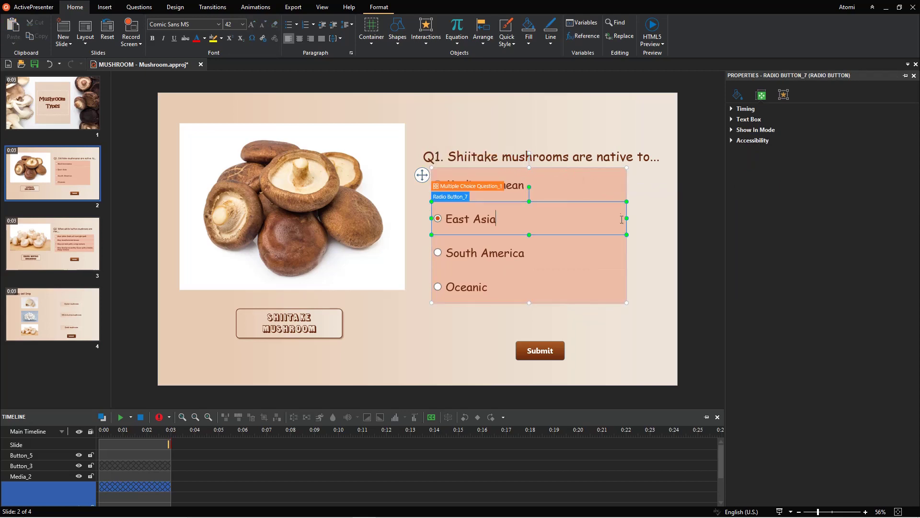
pyautogui.moveTo(626, 218); pyautogui.dragTo(555, 219)
pyautogui.click(643, 212)
pyautogui.click(423, 176)
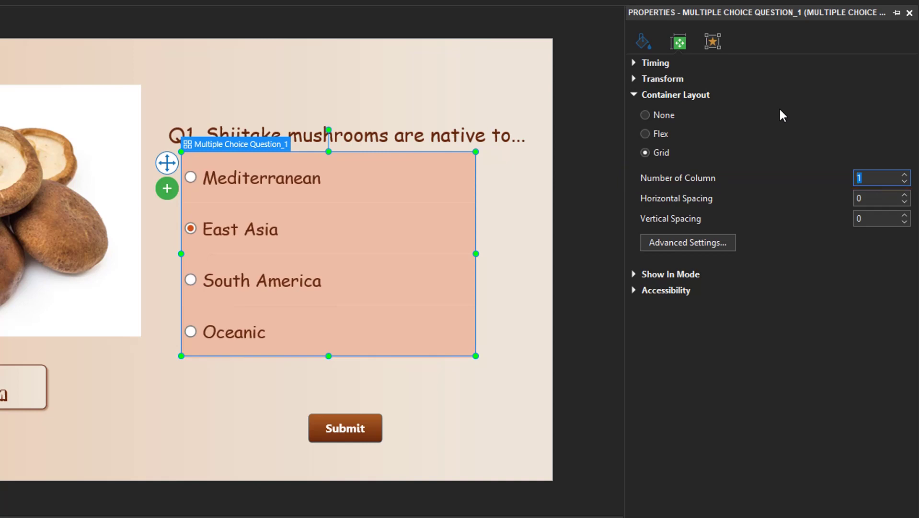
# Set the answer grid to 2 columns with horizontal and vertical spacing of 10.
pyautogui.write('2')
pyautogui.press('Return')
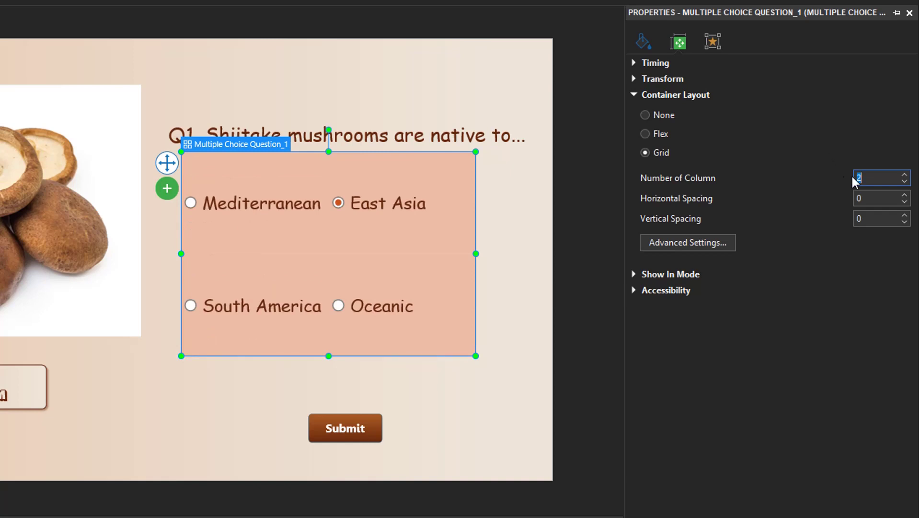
pyautogui.click(868, 194)
pyautogui.write('10')
pyautogui.press('Return')
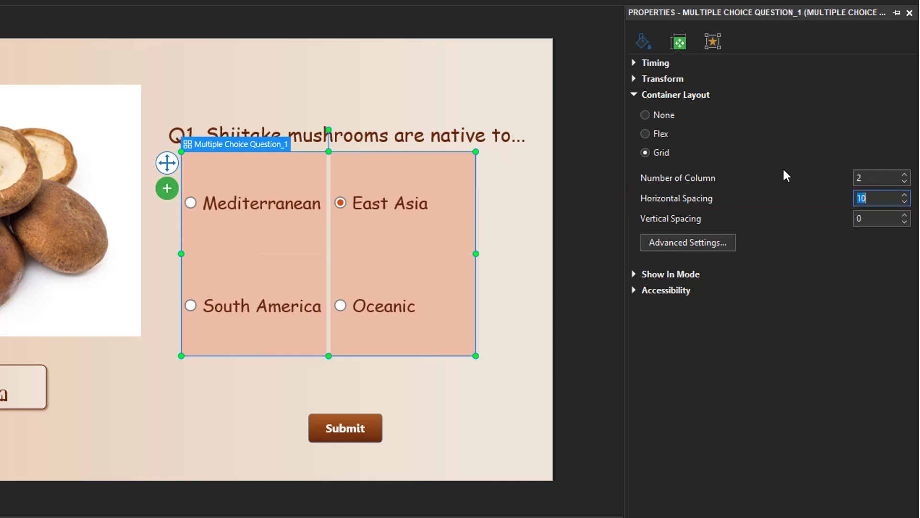
pyautogui.click(882, 218)
pyautogui.write('10')
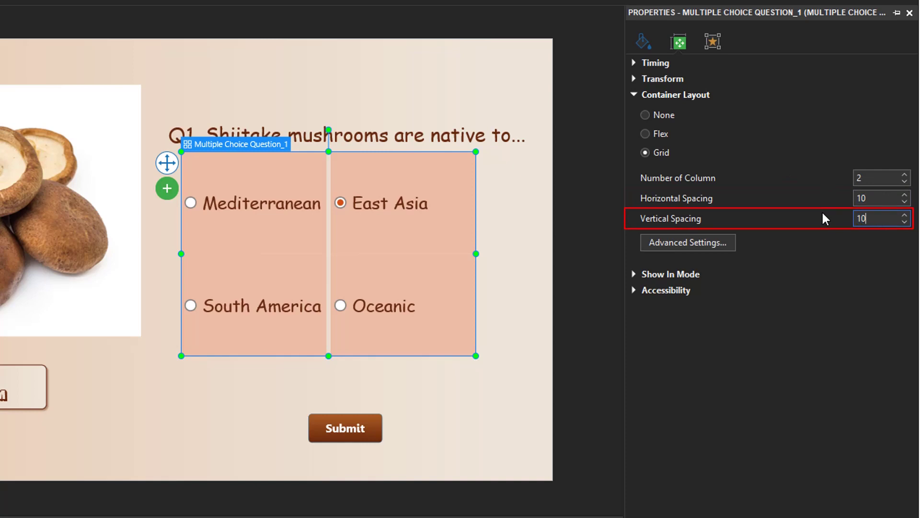
pyautogui.press('Return')
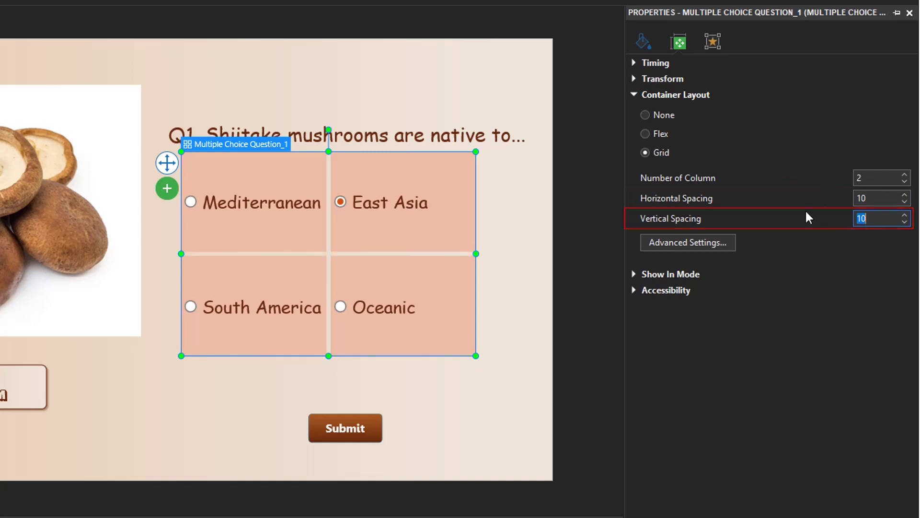
# Move and resize the answer grid on the slide, then open Advanced Settings.
pyautogui.moveTo(166, 163)
pyautogui.mouseDown()
pyautogui.moveTo(87, 162)
pyautogui.moveTo(164, 160)
pyautogui.moveTo(164, 171)
pyautogui.mouseUp()
pyautogui.moveTo(467, 365)
pyautogui.mouseDown()
pyautogui.moveTo(409, 290)
pyautogui.moveTo(466, 345)
pyautogui.mouseUp()
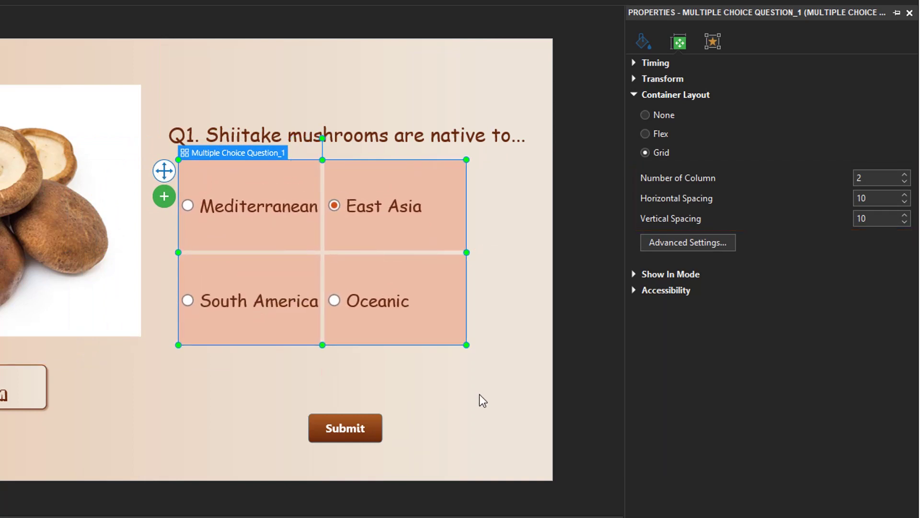
pyautogui.click(735, 249)
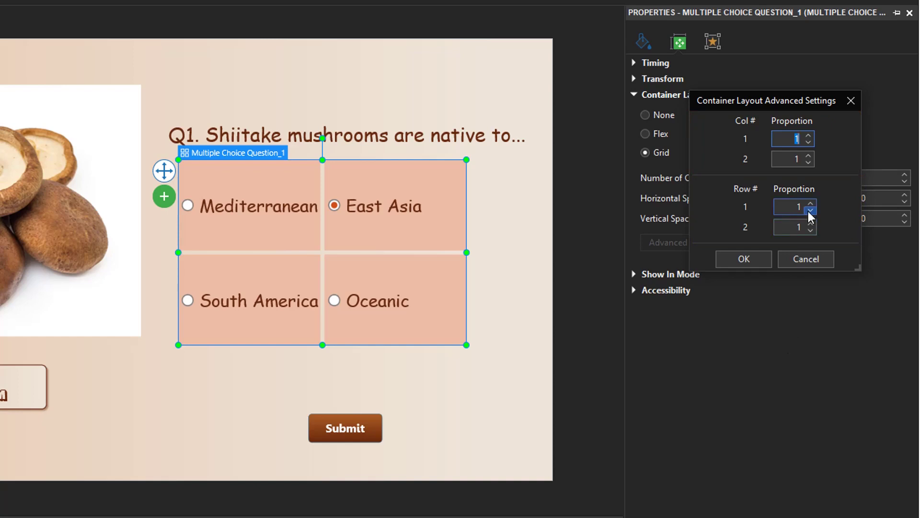
# Edit the grid's column and row proportions, ending with a 1:3 row ratio.
pyautogui.doubleClick(794, 155)
pyautogui.write('2')
pyautogui.click(766, 263)
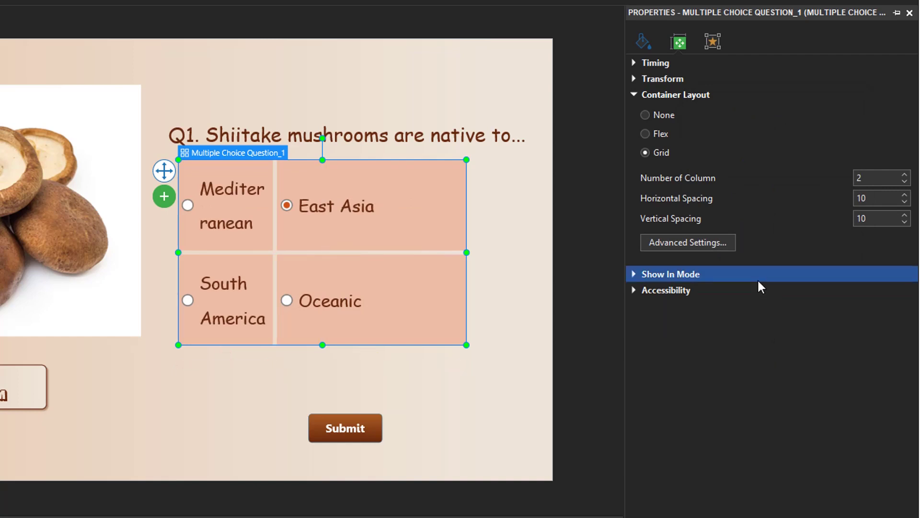
pyautogui.click(733, 247)
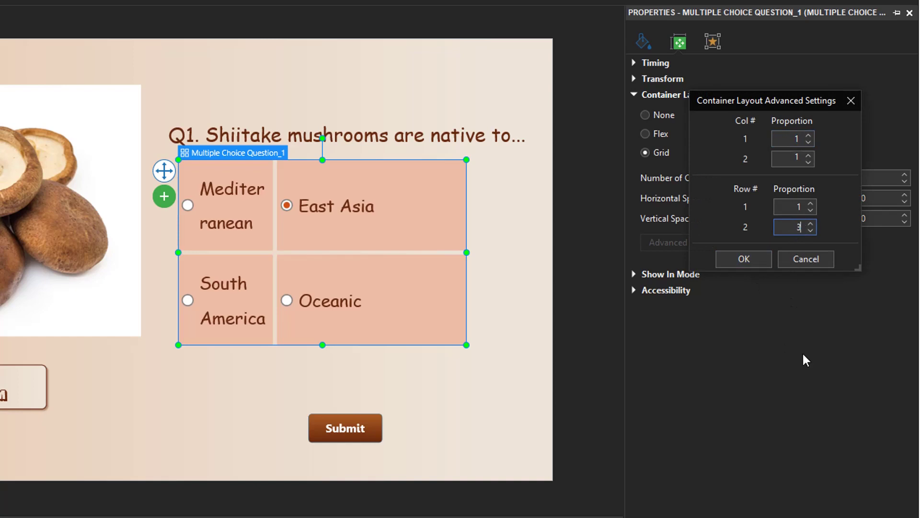
pyautogui.click(759, 260)
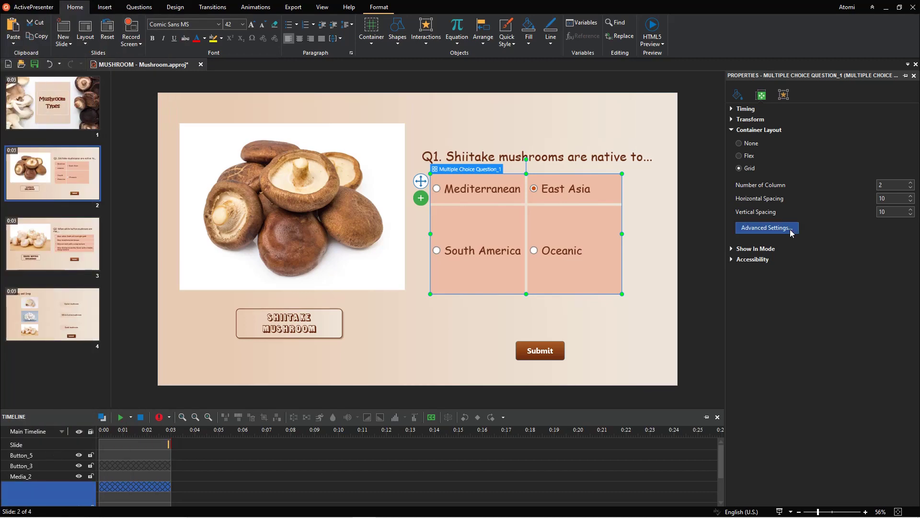
# Switch the answer box to Flex layout and open the Direction list.
pyautogui.click(749, 156)
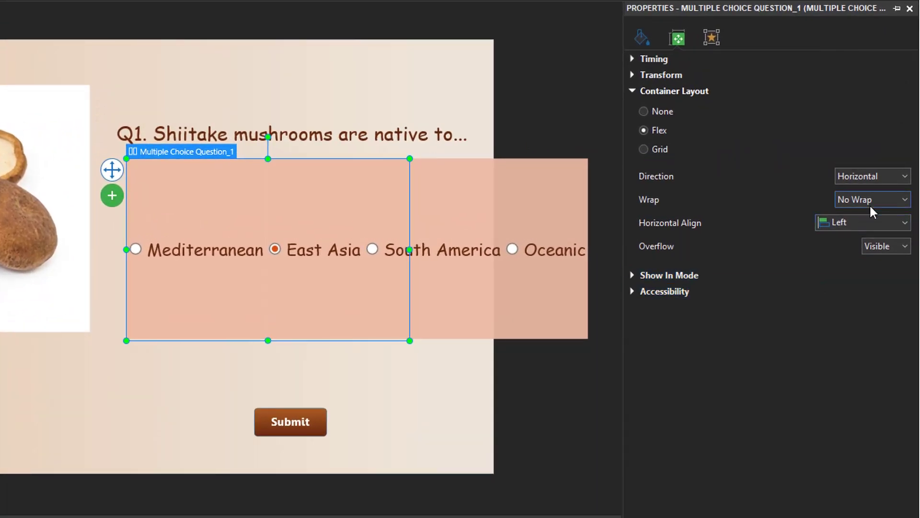
pyautogui.click(905, 177)
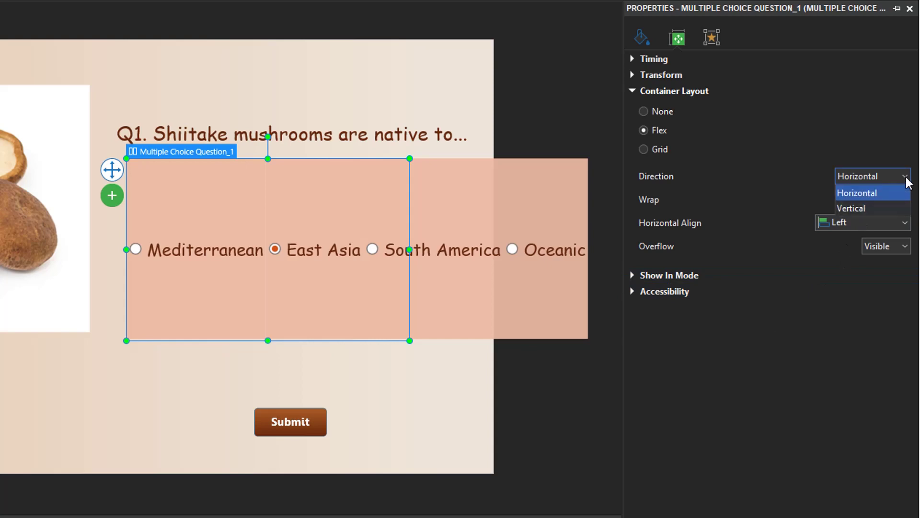
# Set flex Direction to Vertical, extend the answer box downward, and keep Wrap at No Wrap.
pyautogui.click(903, 209)
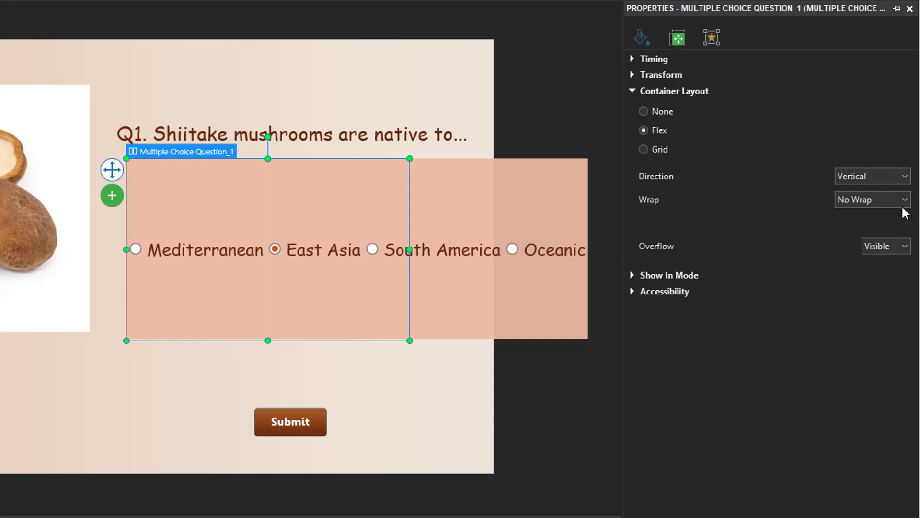
pyautogui.moveTo(318, 340); pyautogui.dragTo(320, 375)
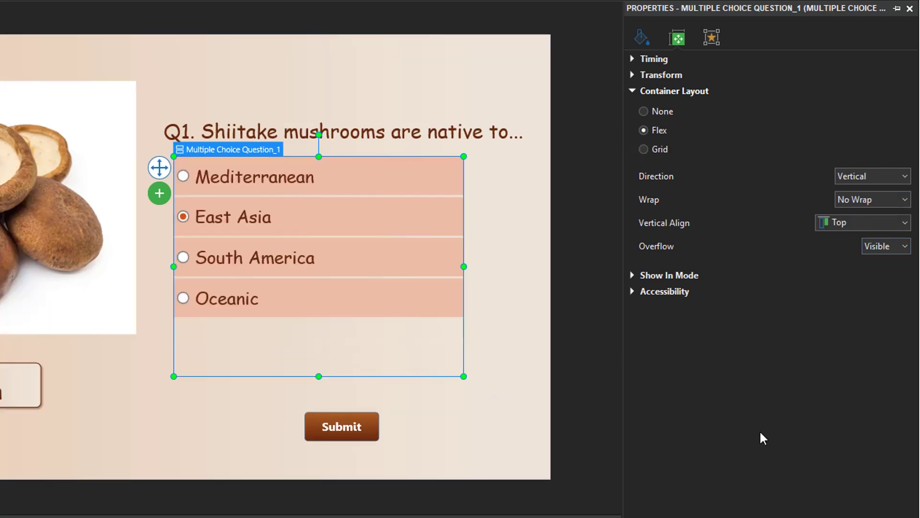
pyautogui.click(907, 200)
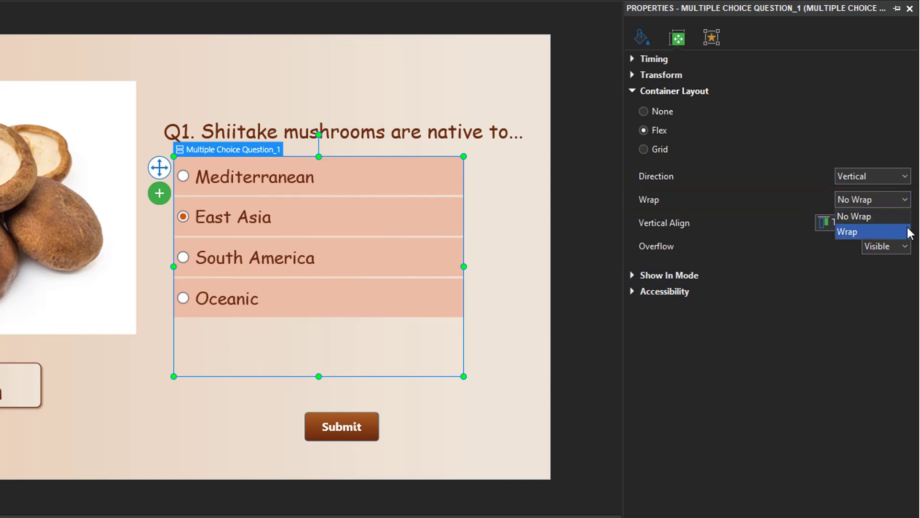
pyautogui.click(908, 232)
pyautogui.click(908, 202)
pyautogui.click(905, 216)
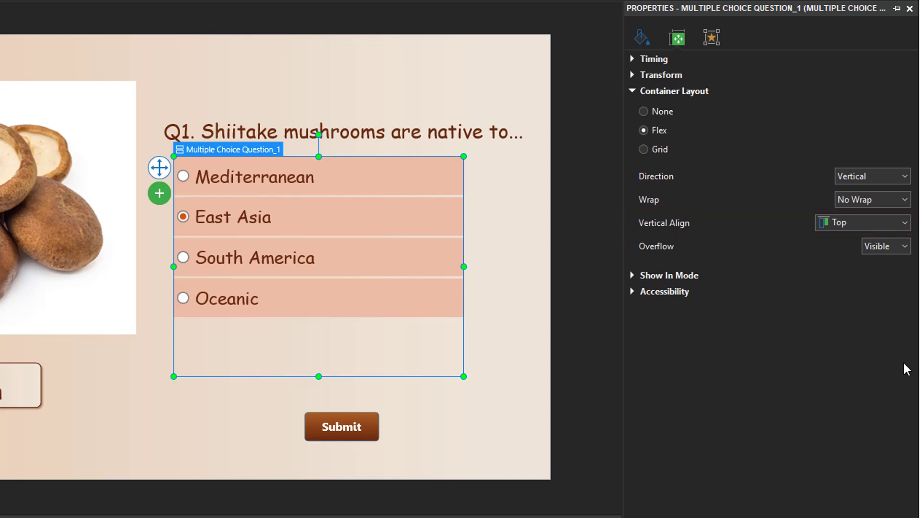
# Try Vertical Align Middle, Bottom and Space Between, finishing on Space Around.
pyautogui.click(906, 228)
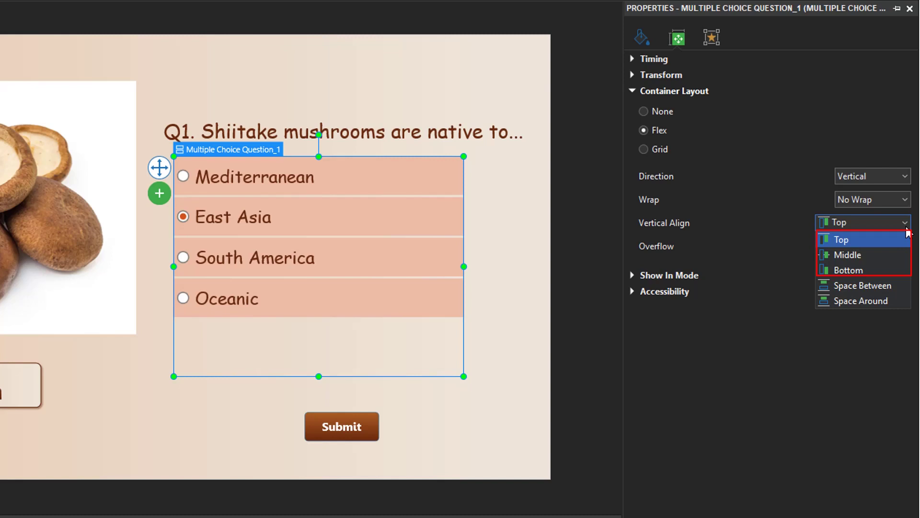
pyautogui.click(904, 255)
pyautogui.click(907, 232)
pyautogui.click(907, 267)
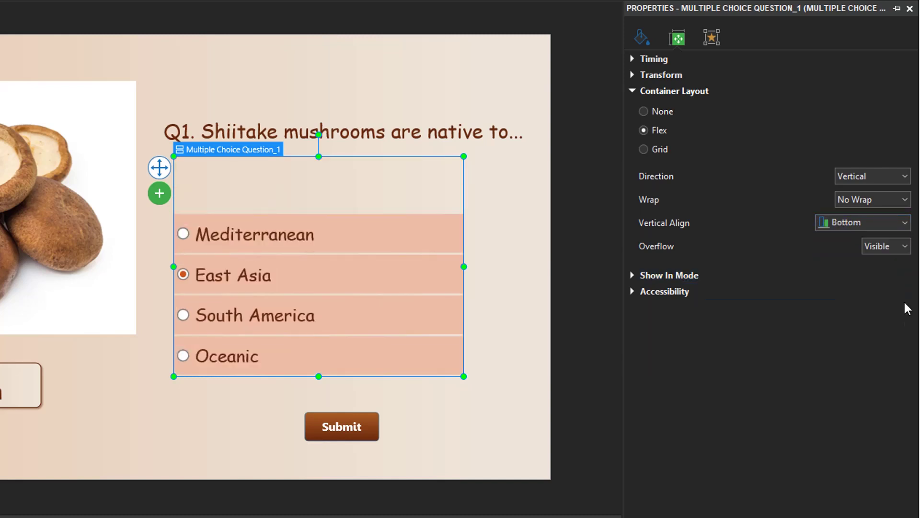
pyautogui.click(905, 226)
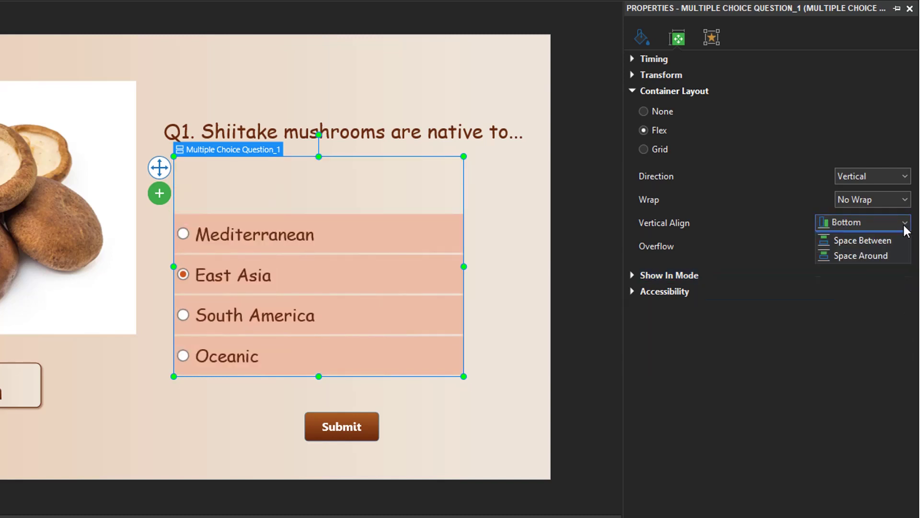
pyautogui.click(906, 286)
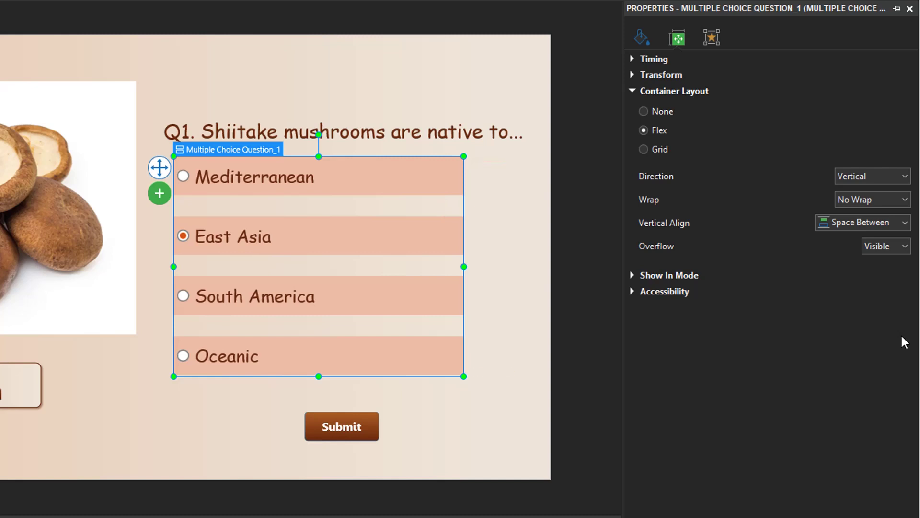
pyautogui.click(906, 226)
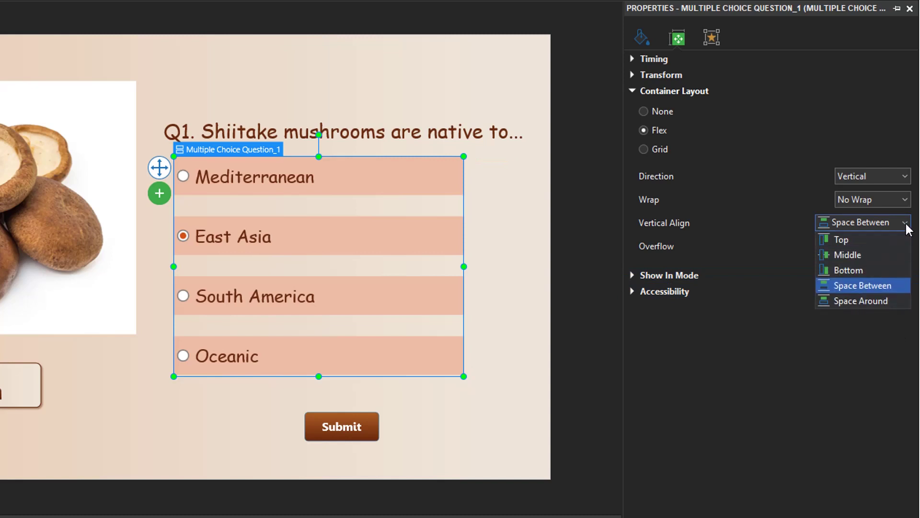
pyautogui.click(905, 301)
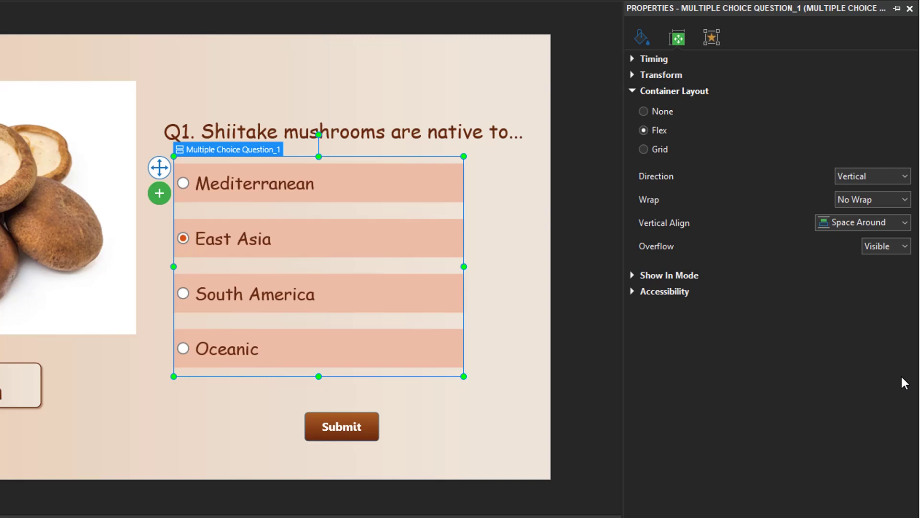
# Set Wrap to Wrap and try Align Columns Center and Right.
pyautogui.click(906, 201)
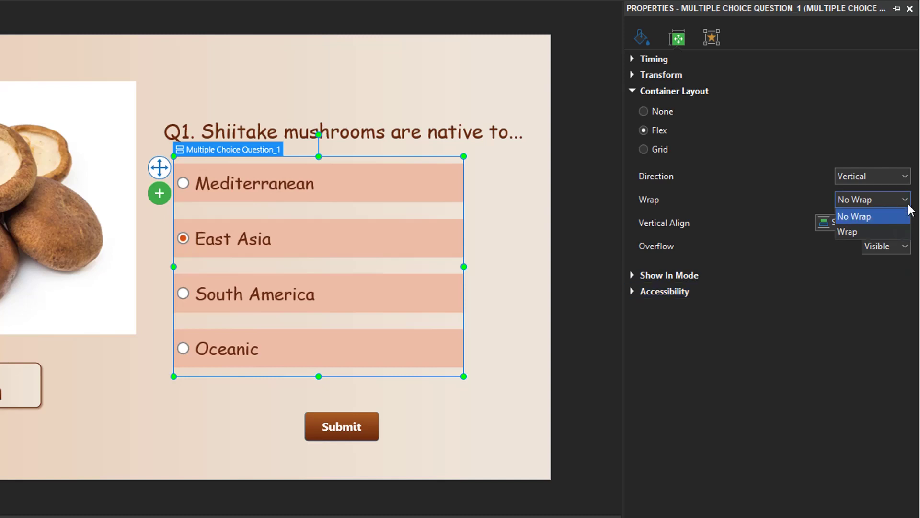
pyautogui.click(909, 231)
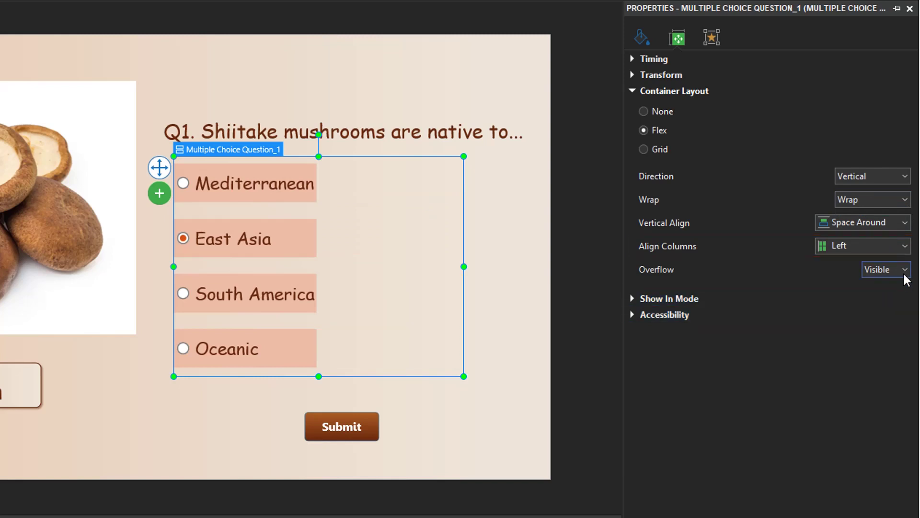
pyautogui.click(907, 247)
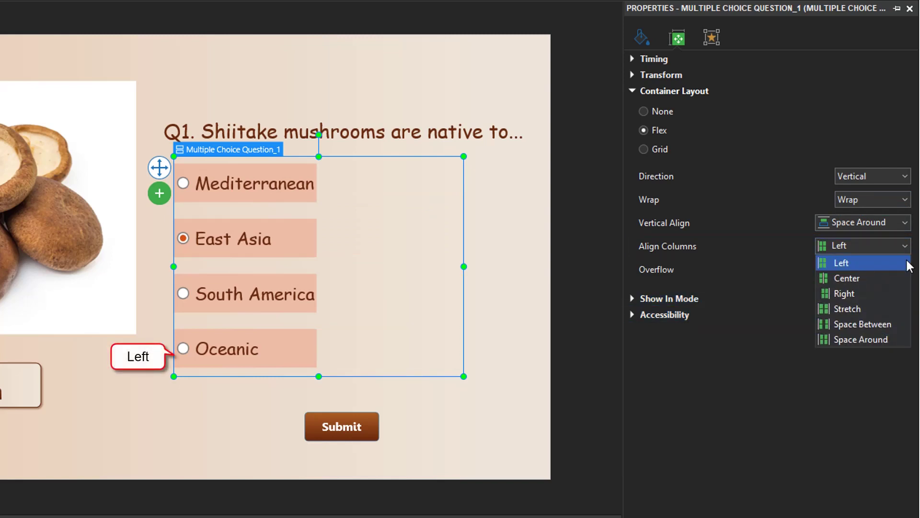
pyautogui.click(905, 277)
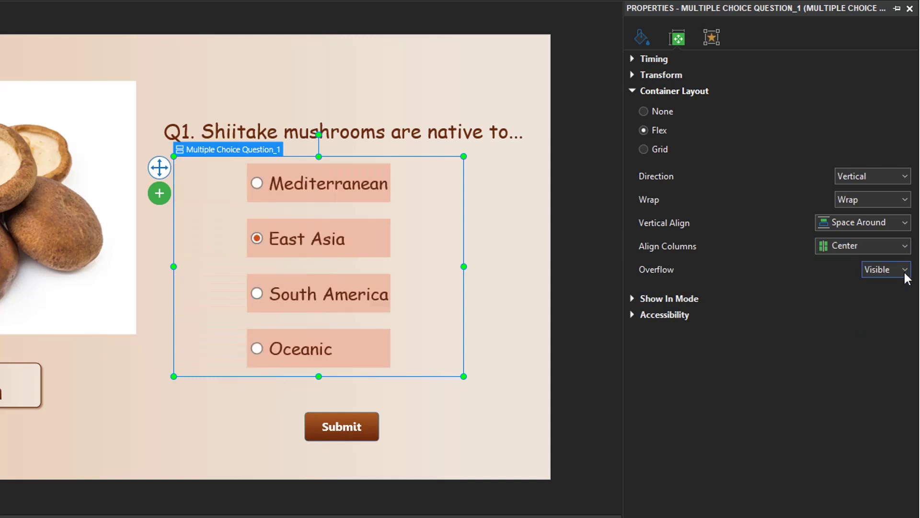
pyautogui.click(905, 248)
pyautogui.click(903, 295)
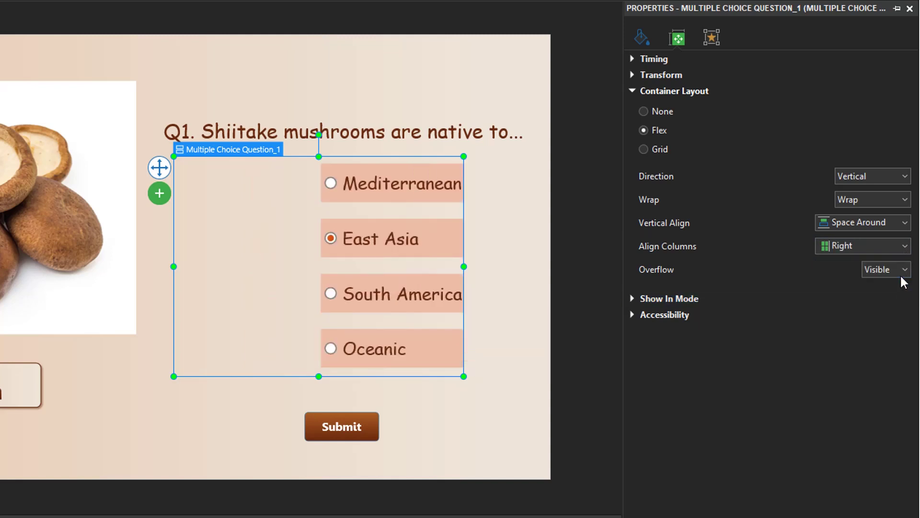
# Try Align Columns Stretch and Space Between, settling on Space Around.
pyautogui.click(903, 245)
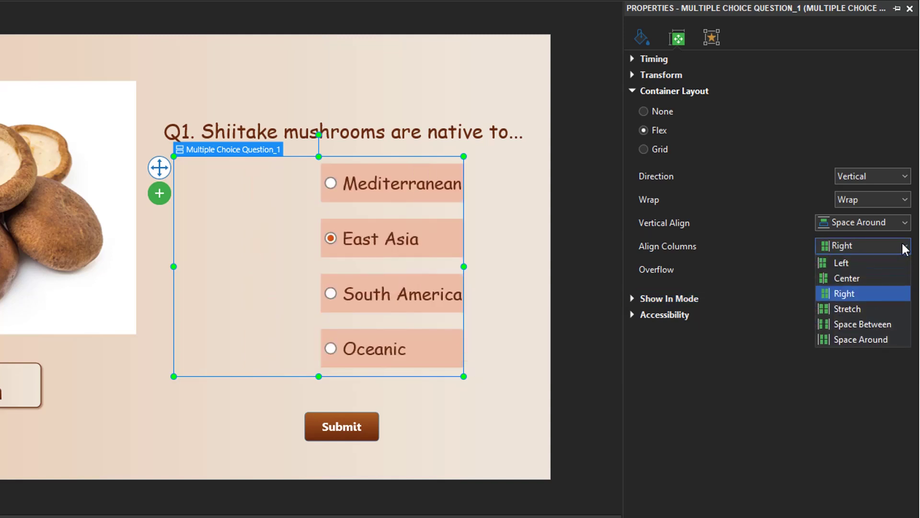
pyautogui.click(897, 309)
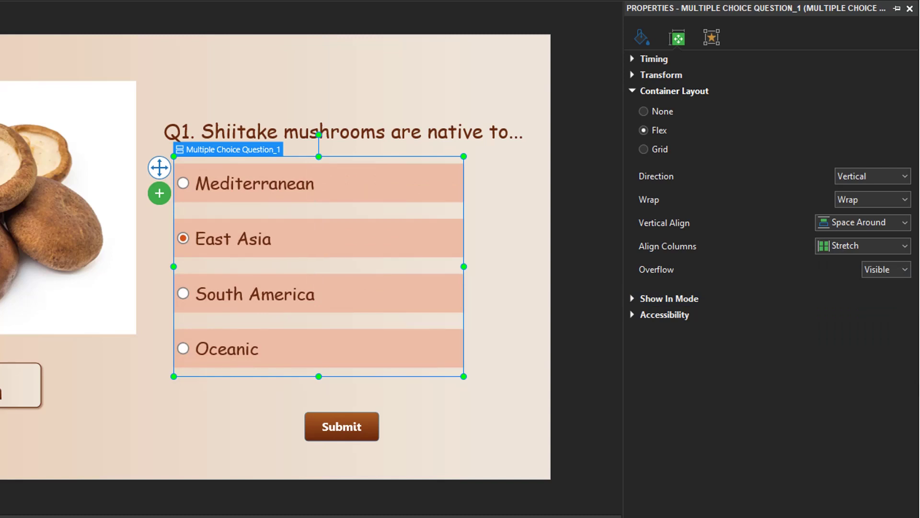
pyautogui.click(905, 247)
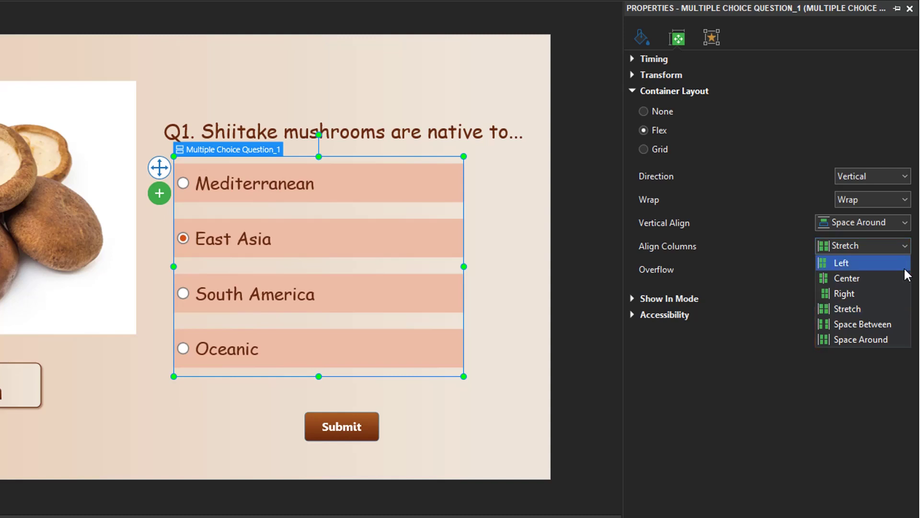
pyautogui.click(863, 324)
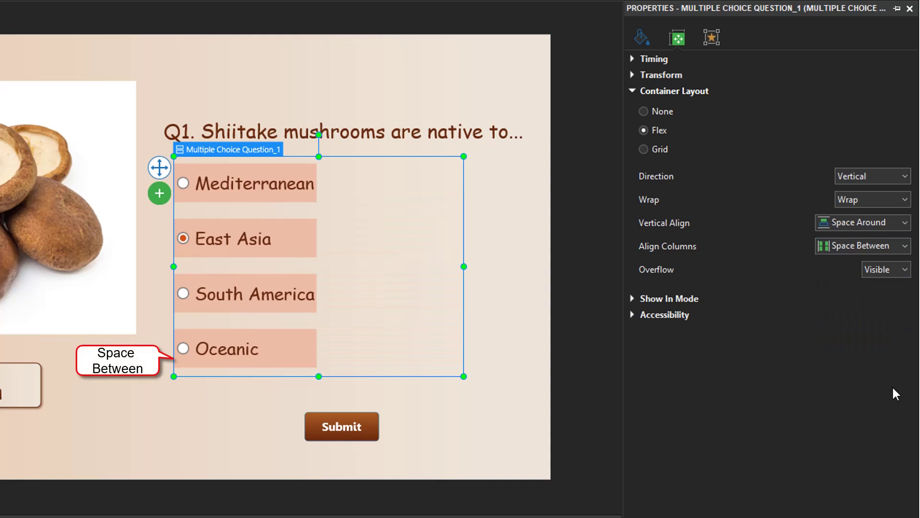
pyautogui.click(905, 247)
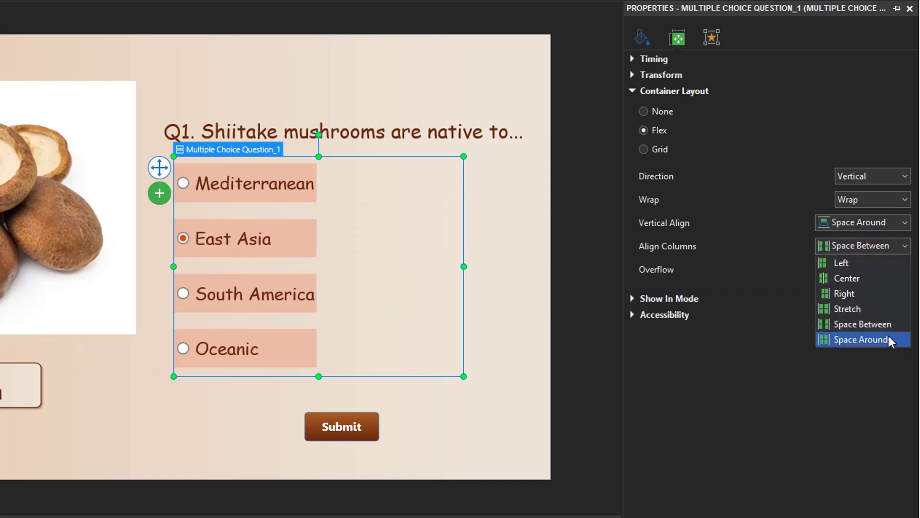
pyautogui.click(887, 337)
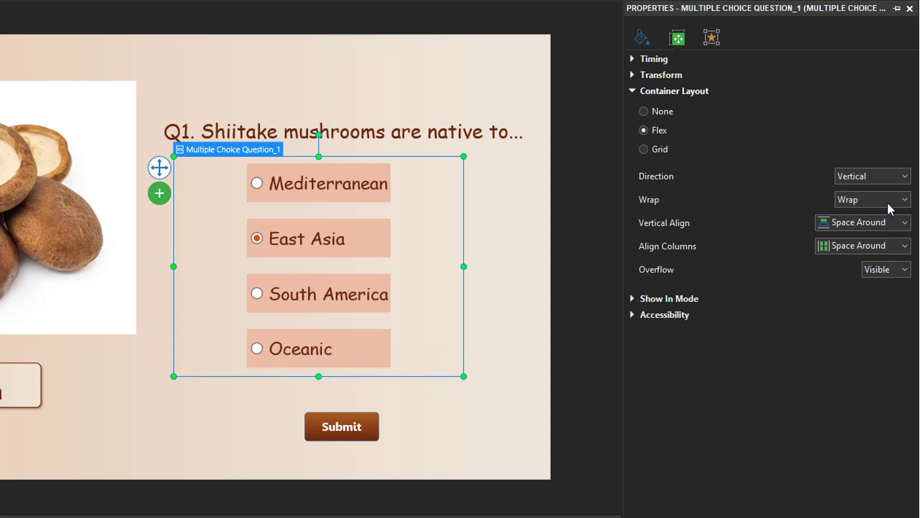
# Lay the answers out horizontally in wrapped rows, aligned to the left.
pyautogui.click(904, 178)
pyautogui.click(903, 191)
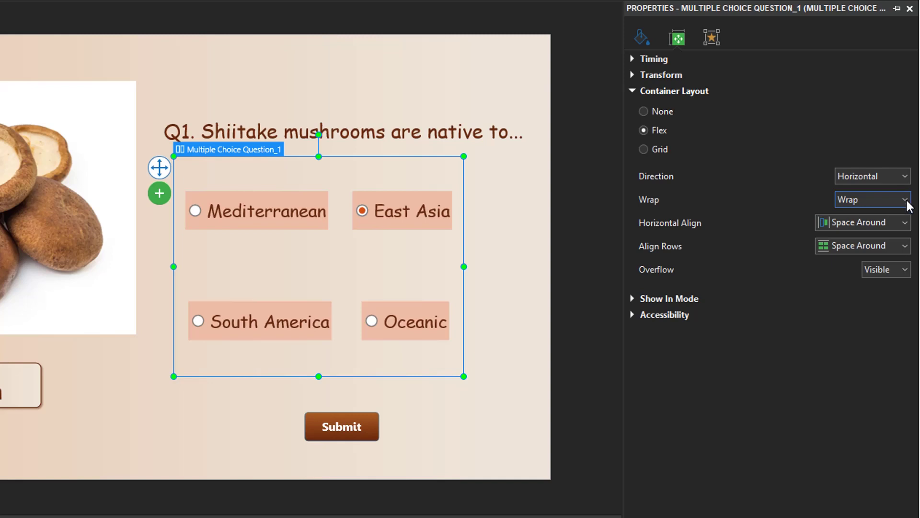
pyautogui.click(905, 222)
pyautogui.click(901, 241)
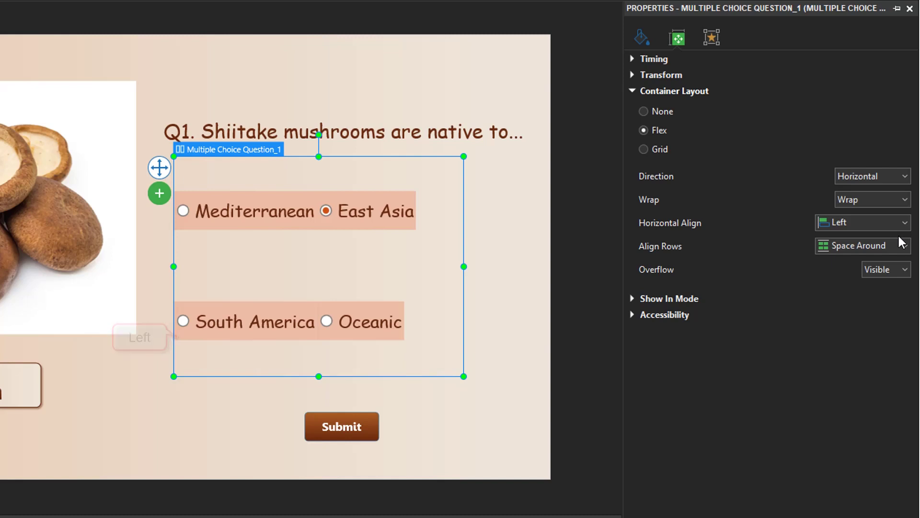
# Try Center, Right and Space Between horizontal alignment, ending on Space Around.
pyautogui.click(904, 223)
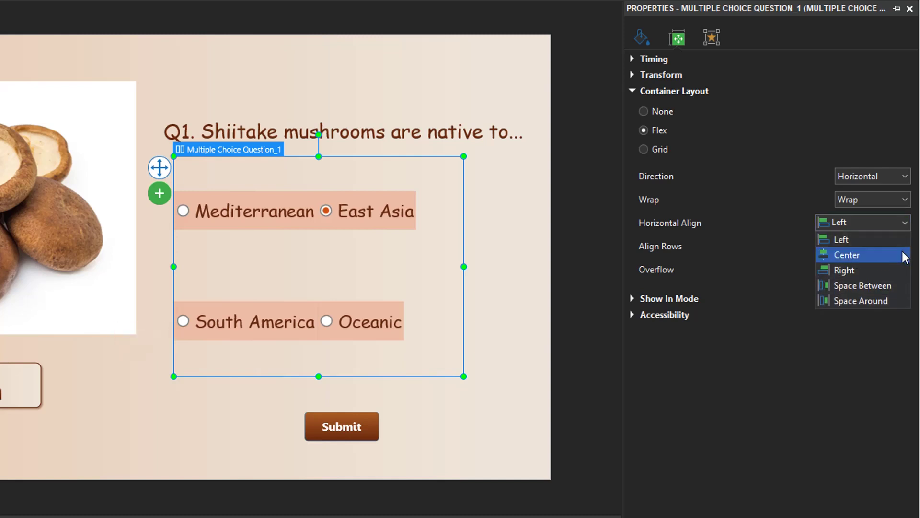
pyautogui.click(905, 257)
pyautogui.click(904, 225)
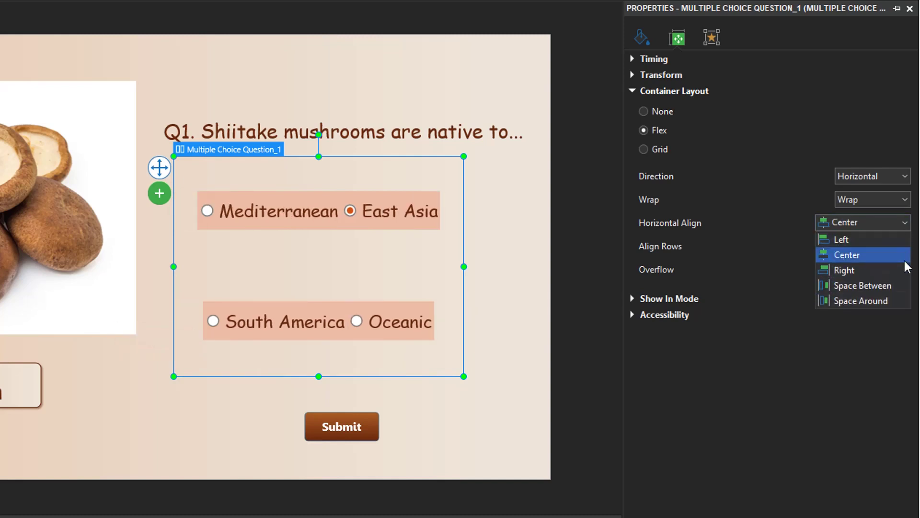
pyautogui.click(905, 270)
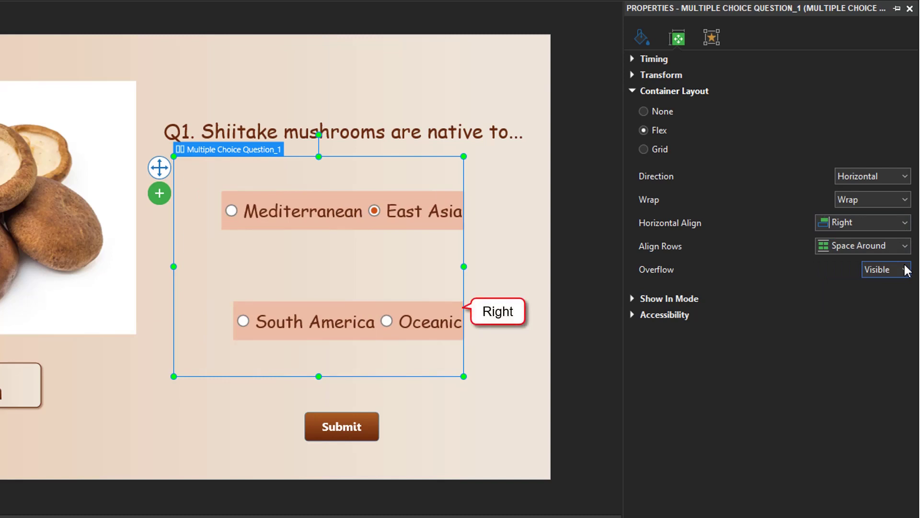
pyautogui.click(903, 224)
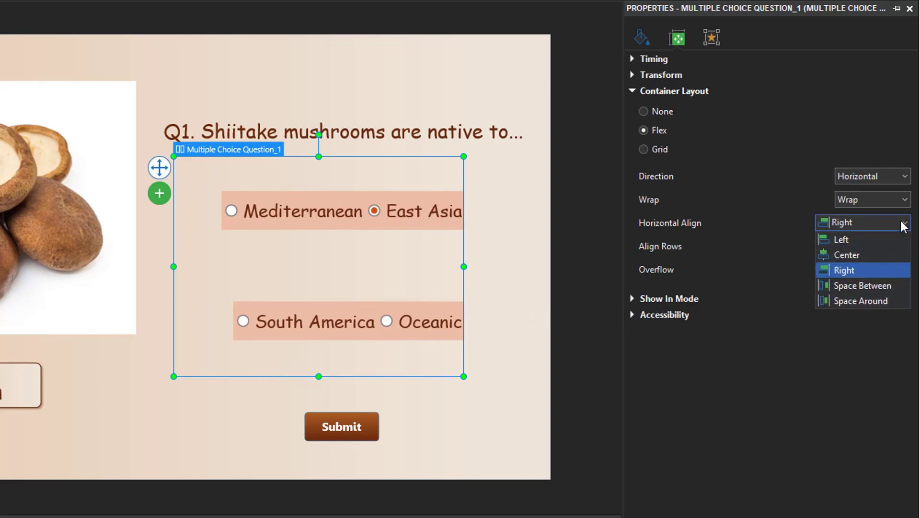
pyautogui.click(892, 286)
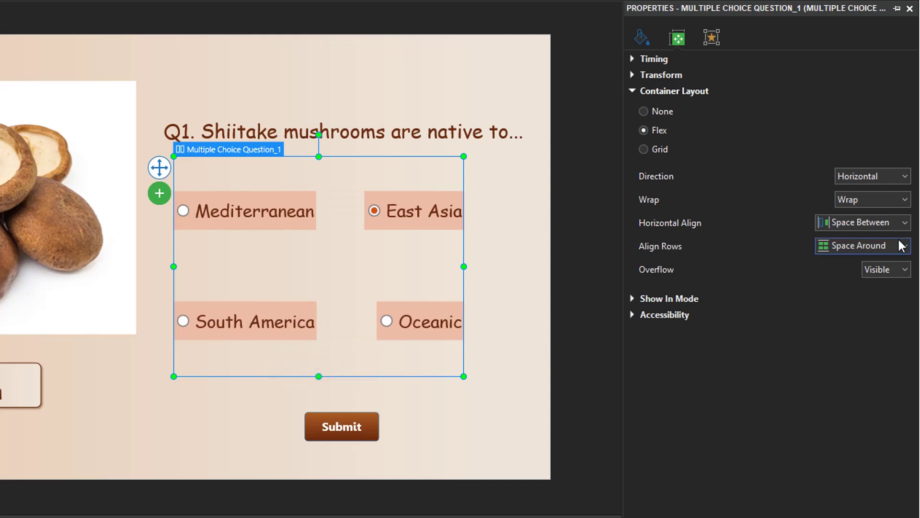
pyautogui.click(901, 225)
pyautogui.click(896, 299)
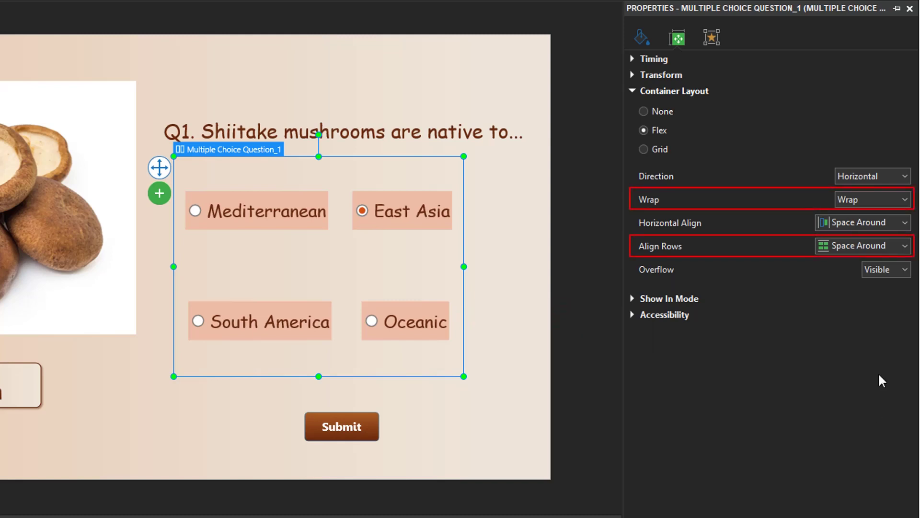
# Try Align Rows set to Top, Center, then Bottom for the answer rows.
pyautogui.click(905, 248)
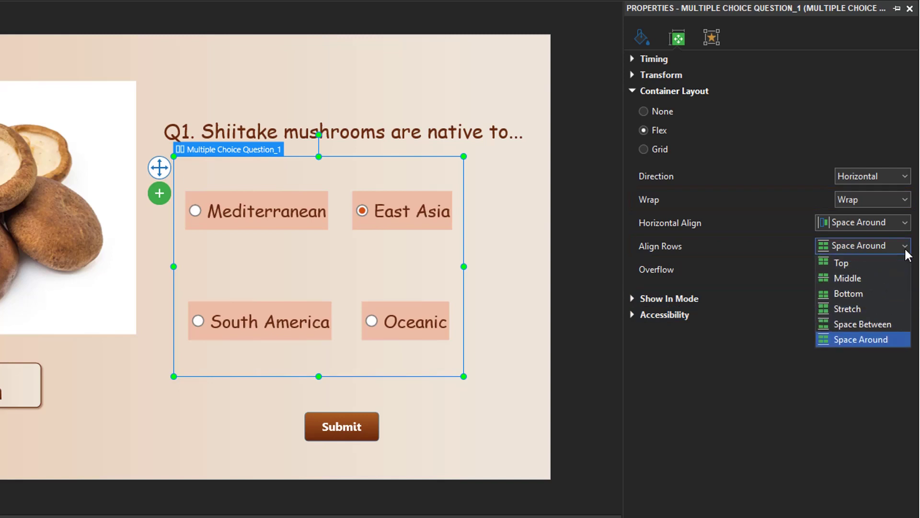
pyautogui.click(904, 263)
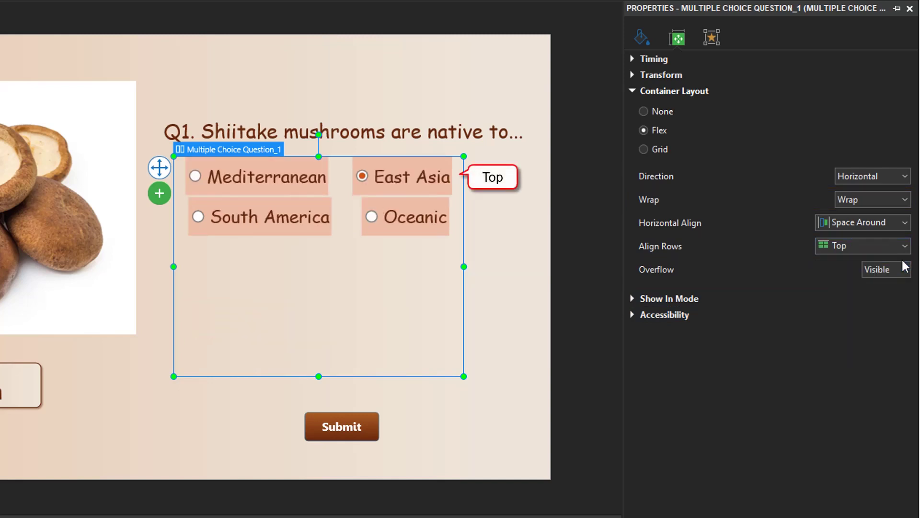
pyautogui.click(905, 246)
pyautogui.click(900, 280)
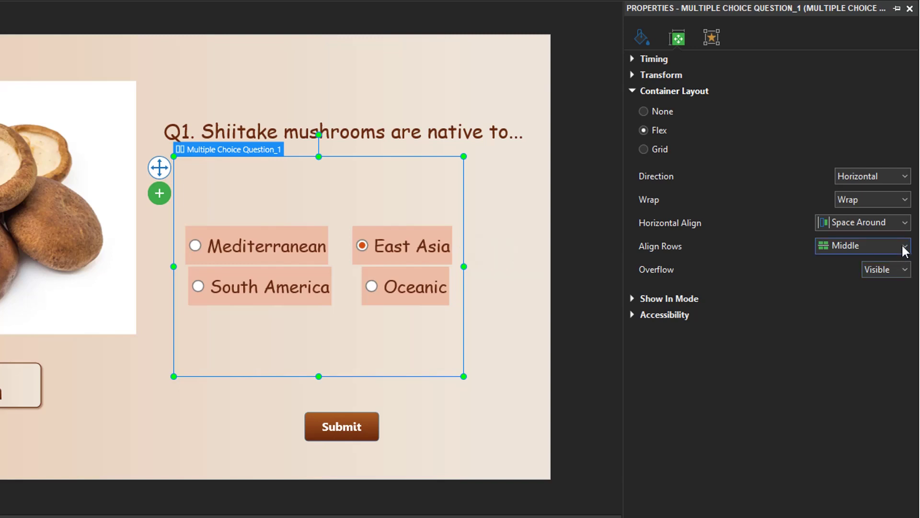
pyautogui.click(905, 246)
pyautogui.click(903, 294)
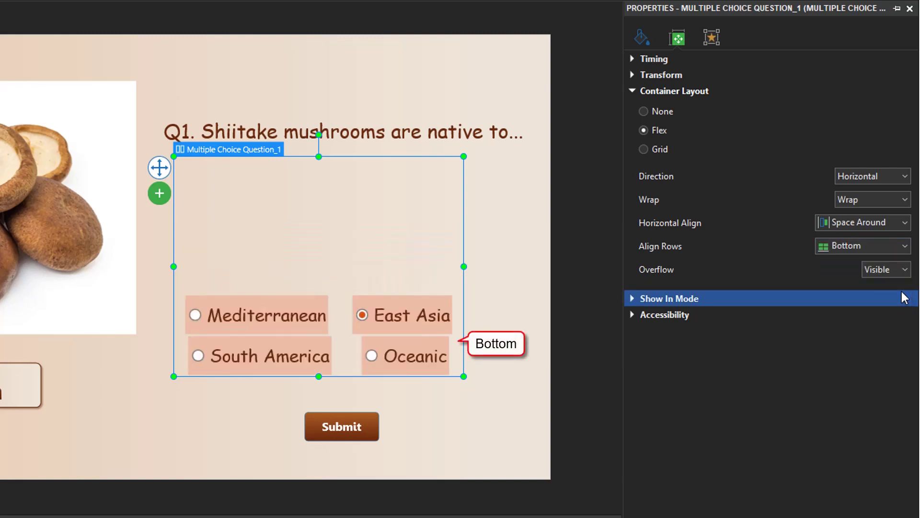
# Try Align Rows Stretch and Space Between, finishing on Space Around.
pyautogui.click(905, 247)
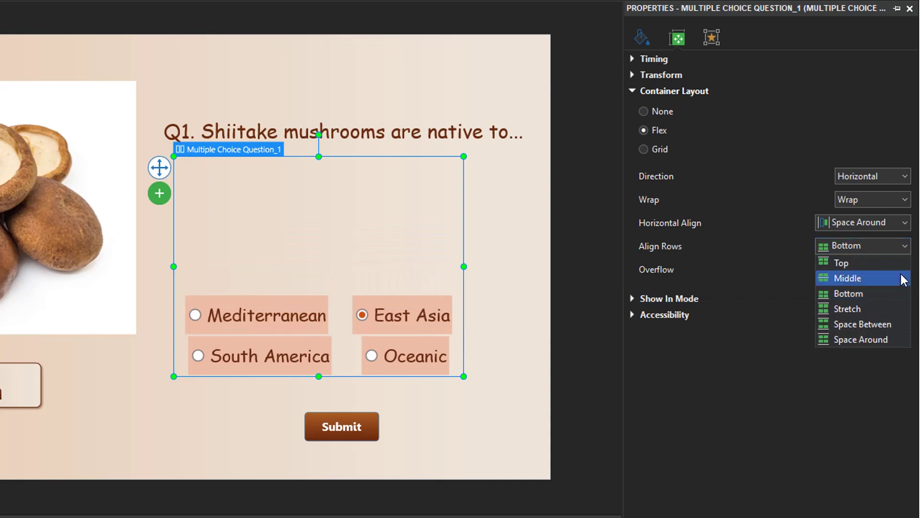
pyautogui.click(902, 308)
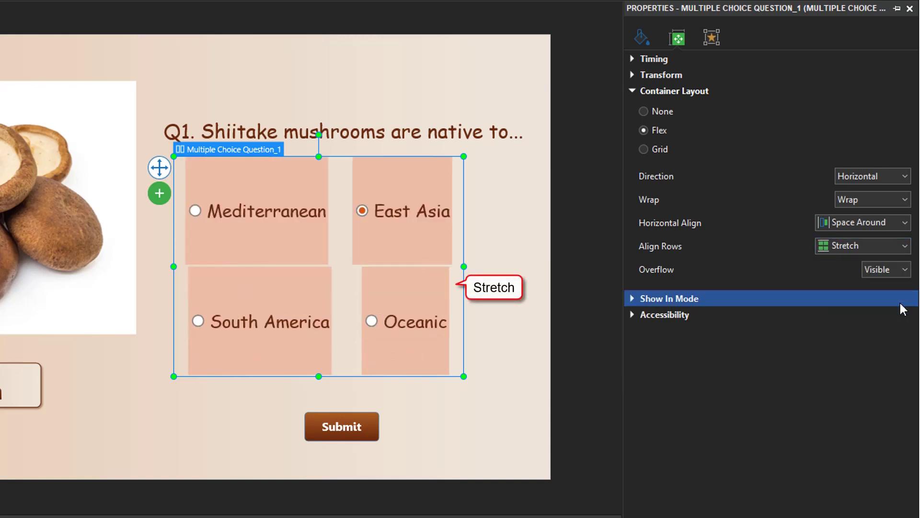
pyautogui.click(904, 246)
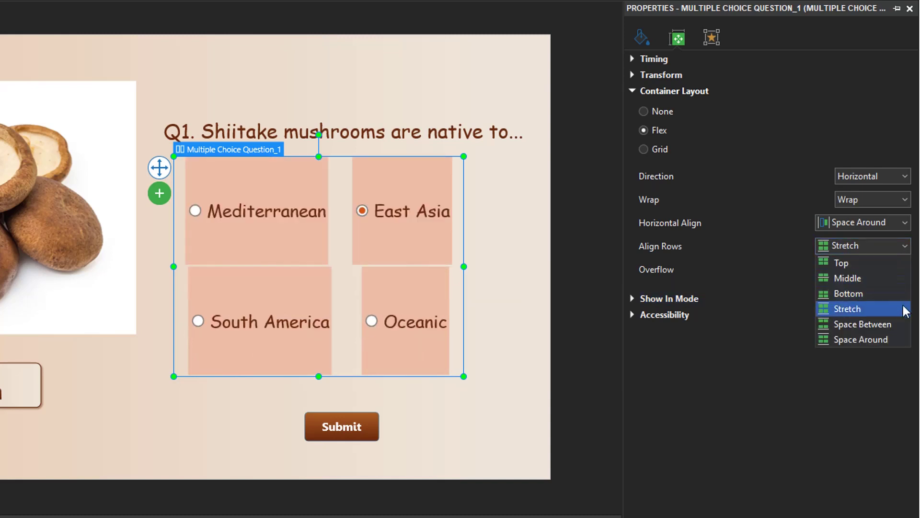
pyautogui.click(905, 323)
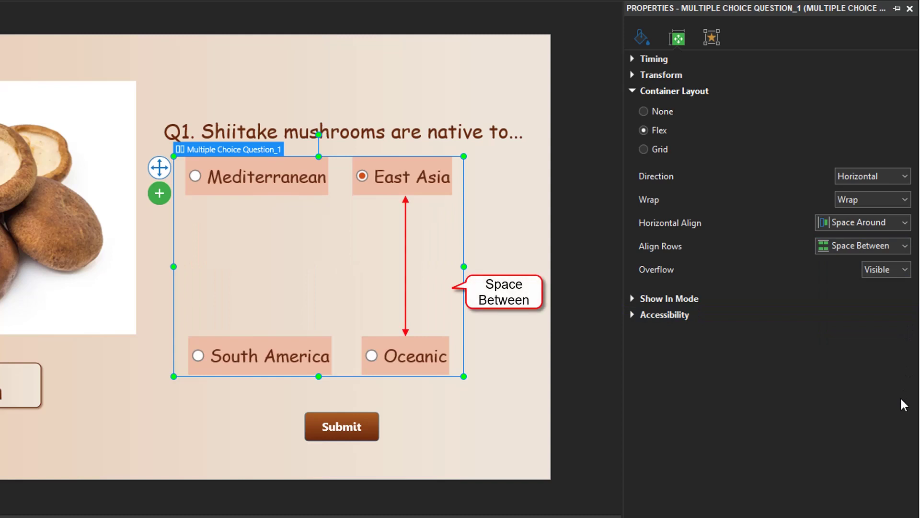
pyautogui.click(904, 246)
pyautogui.click(908, 341)
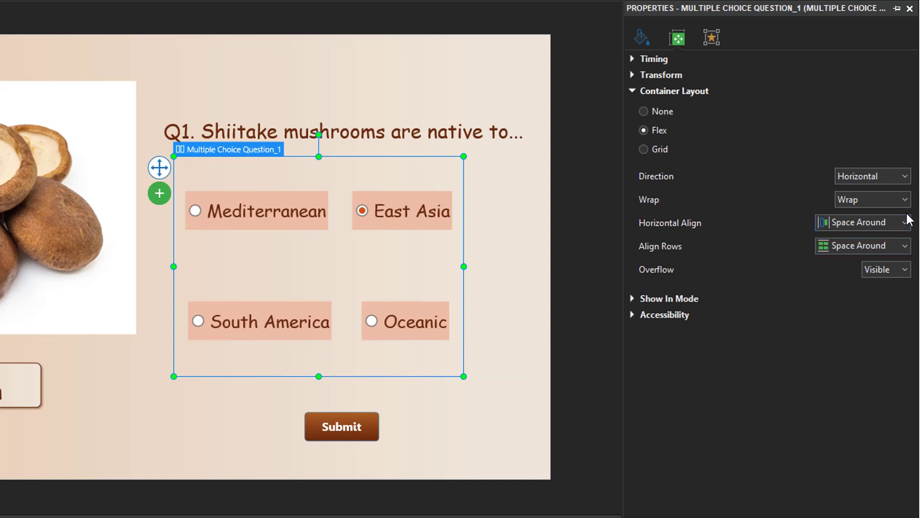
# Set Wrap to No Wrap so all four answers share one left-aligned row.
pyautogui.click(904, 200)
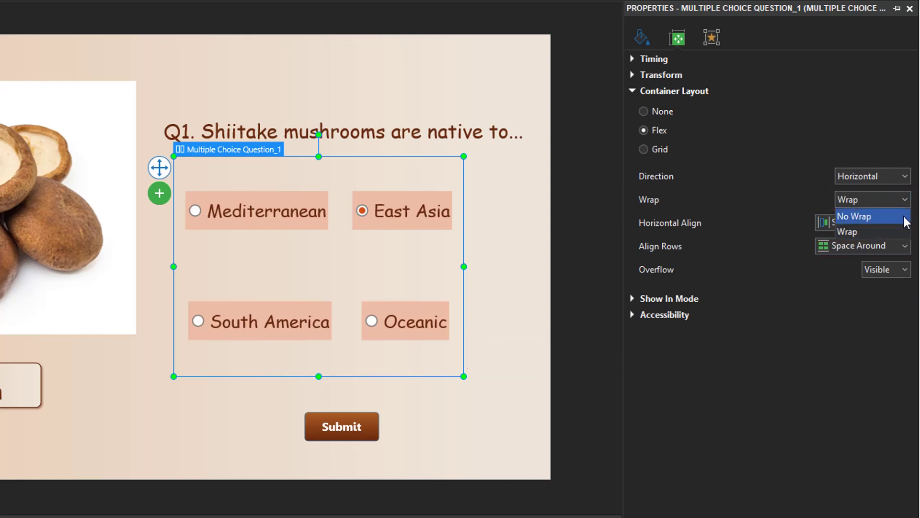
pyautogui.click(904, 217)
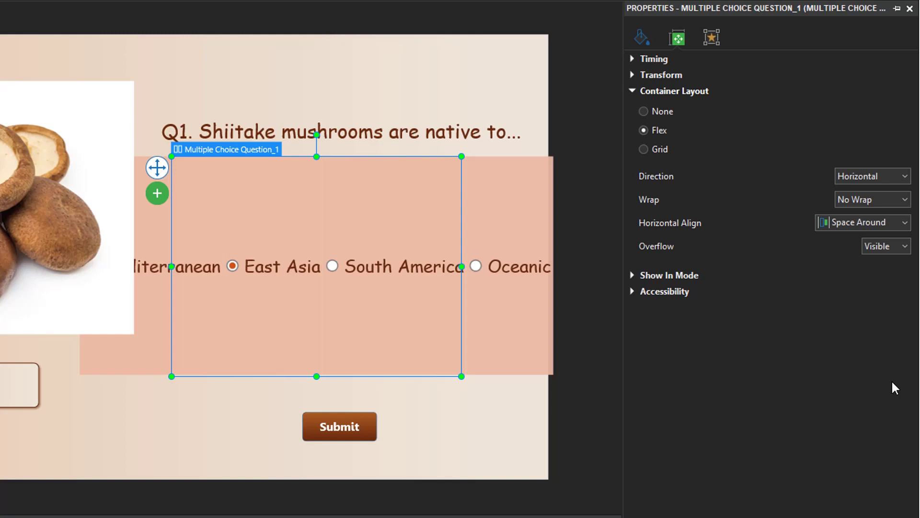
pyautogui.click(903, 222)
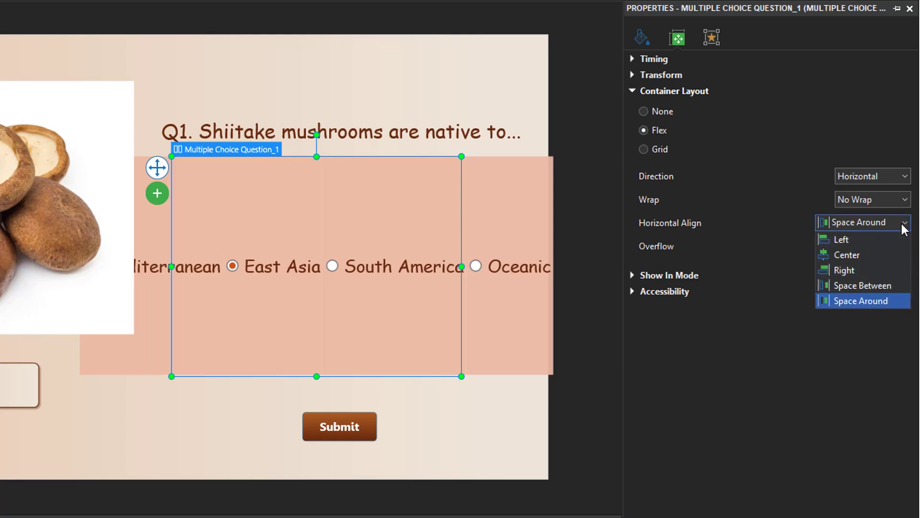
pyautogui.click(897, 239)
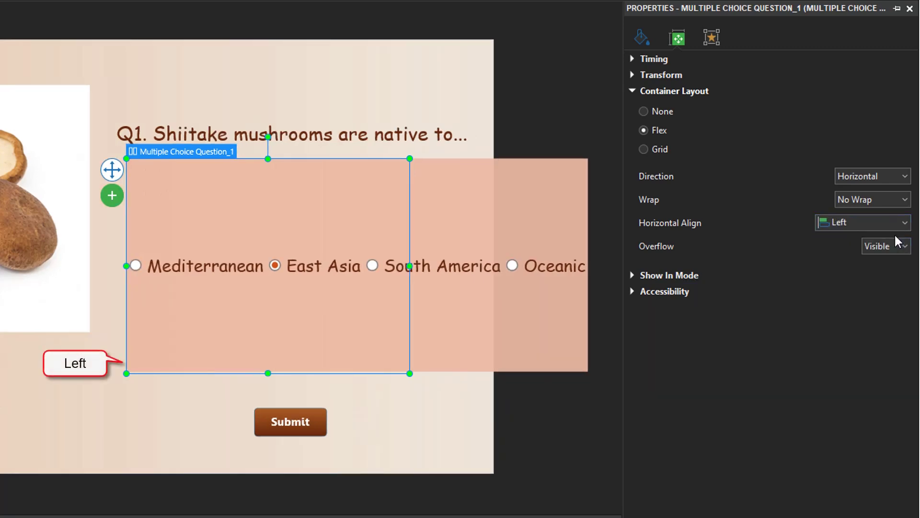
# Cycle Horizontal Align through Center, Right and Space Between, ending on Space Around.
pyautogui.click(901, 229)
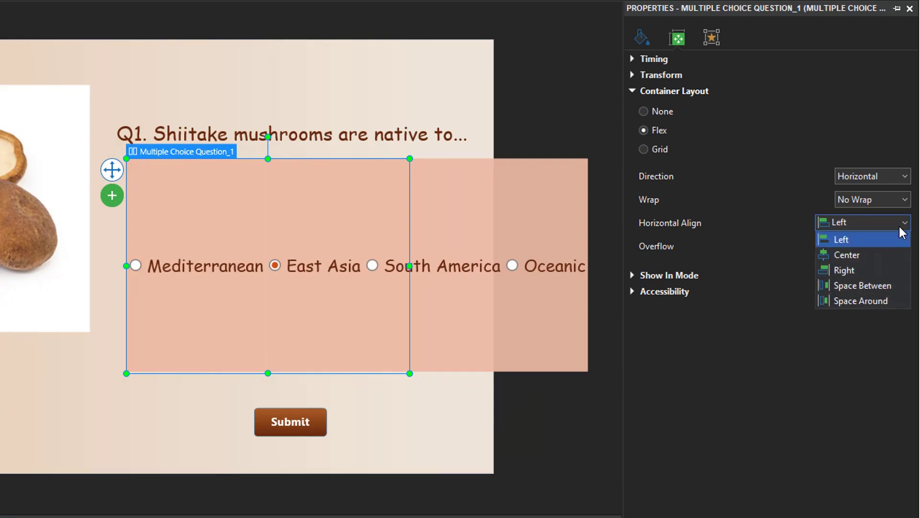
pyautogui.click(899, 255)
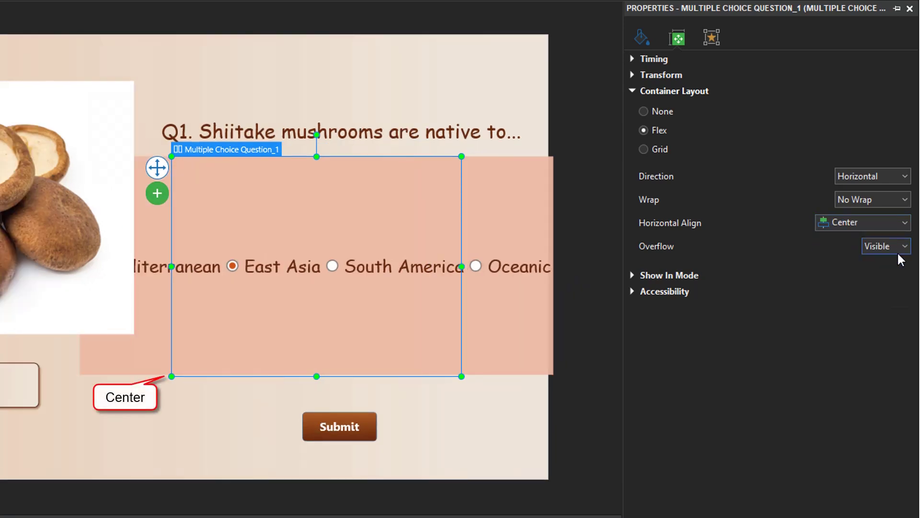
pyautogui.click(897, 224)
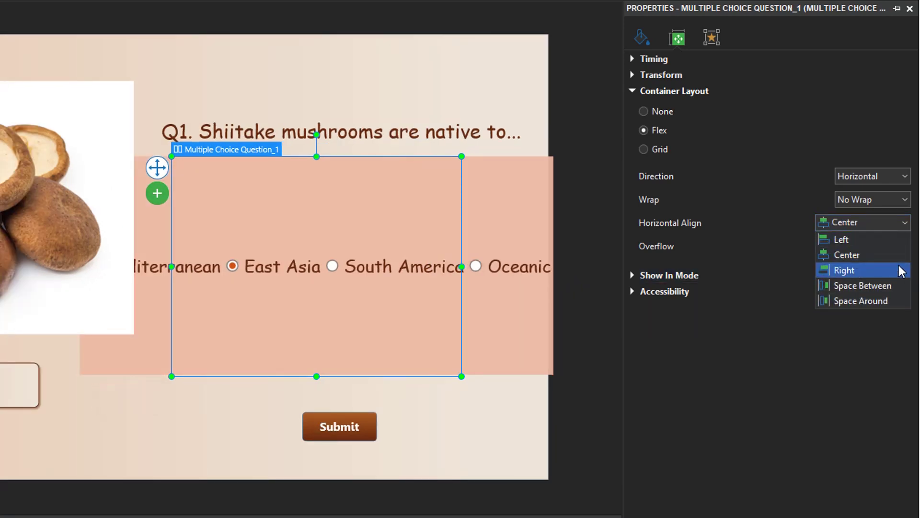
pyautogui.click(898, 267)
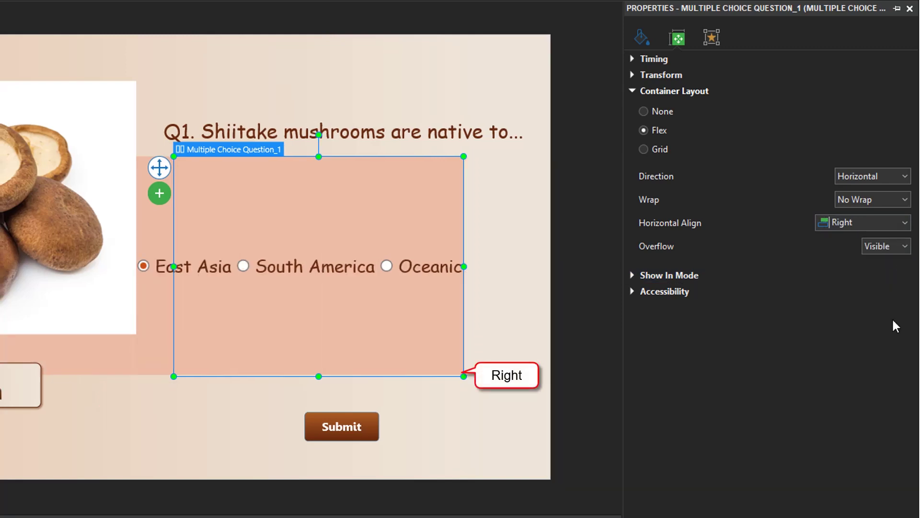
pyautogui.click(905, 224)
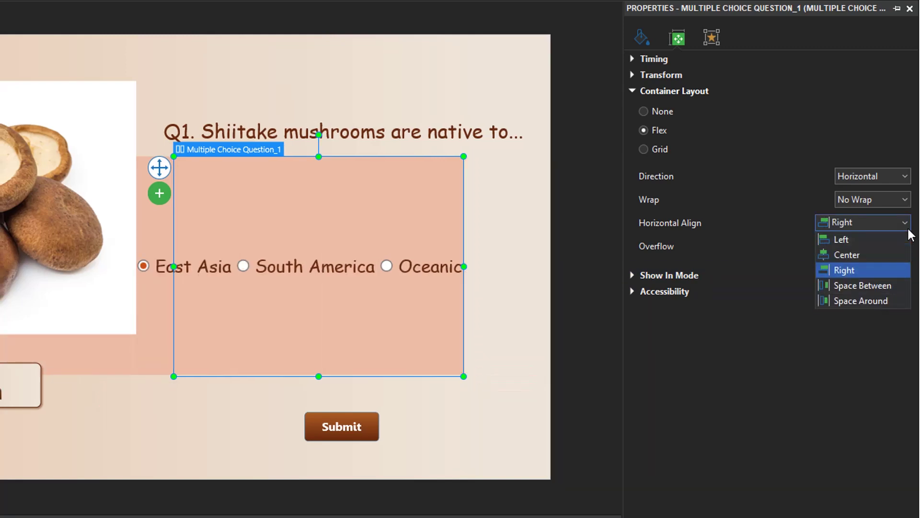
pyautogui.click(899, 288)
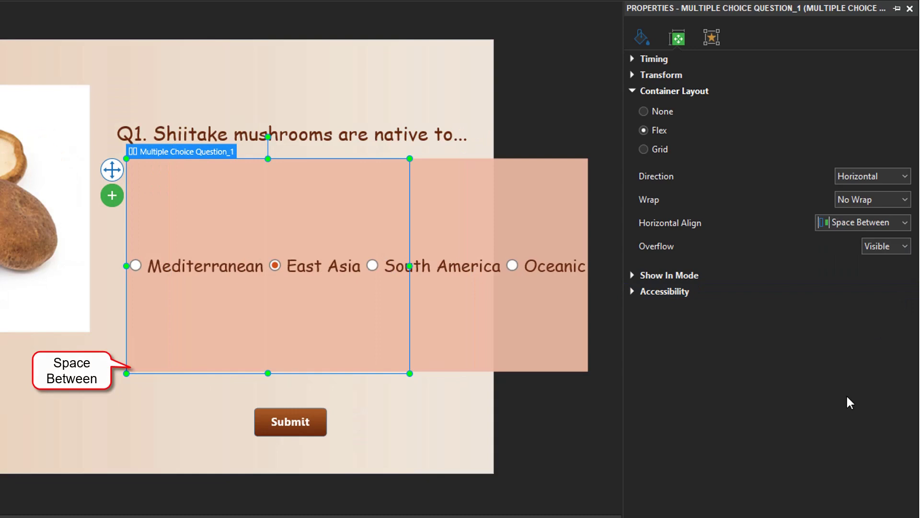
pyautogui.click(905, 223)
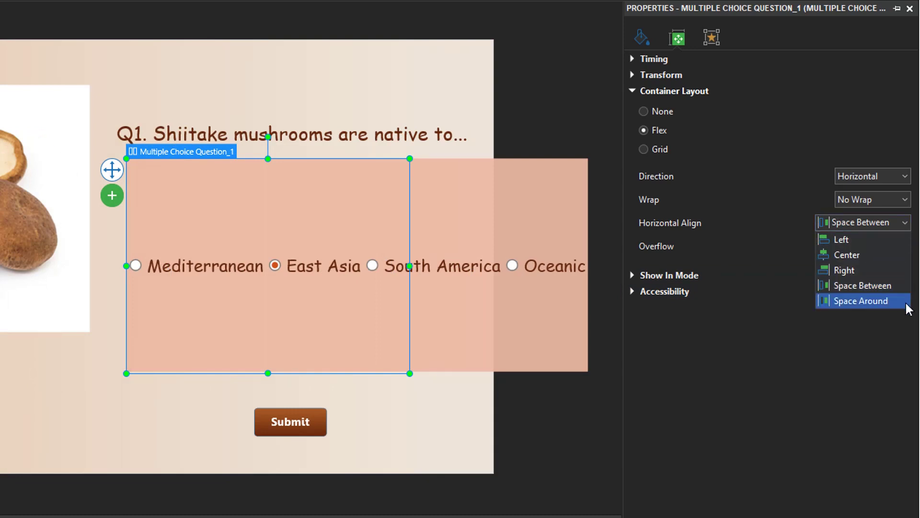
pyautogui.click(907, 307)
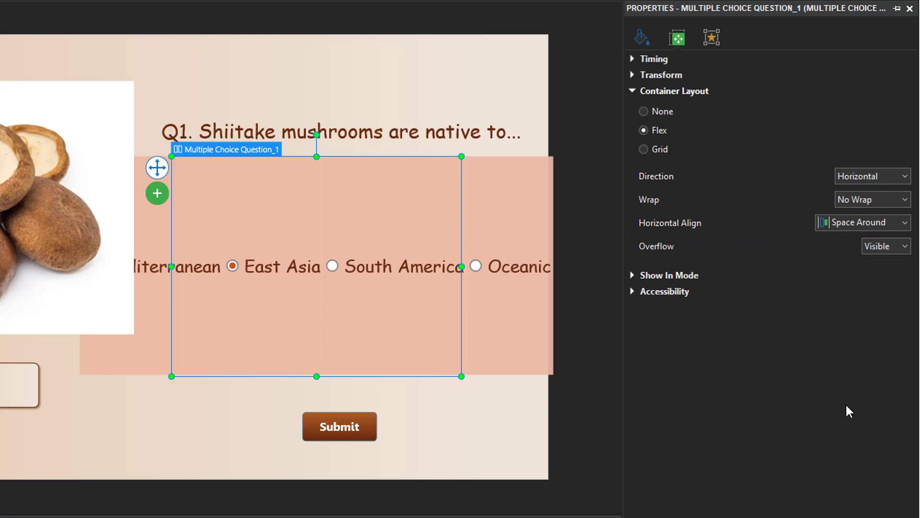
# Move the answer container right and down on the slide.
pyautogui.moveTo(157, 168); pyautogui.dragTo(238, 184)
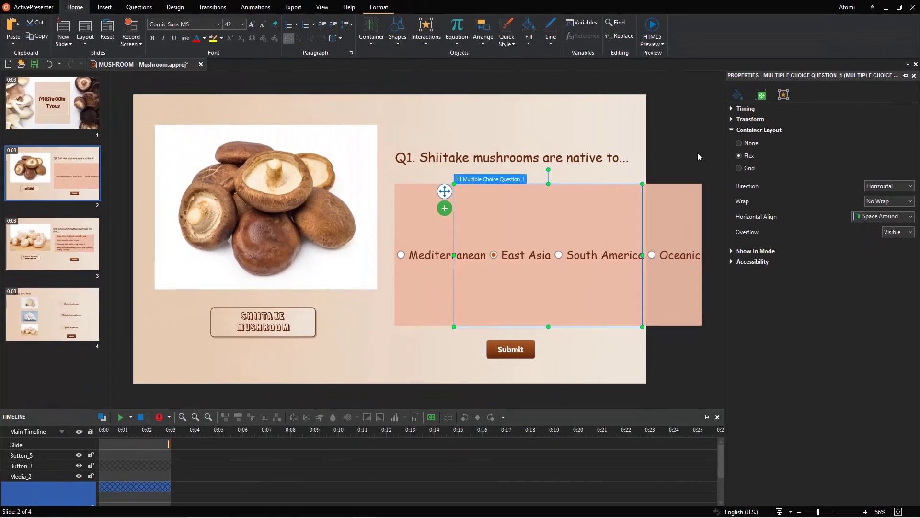
# Preview the quiz slide as HTML5 in the browser.
pyautogui.click(652, 26)
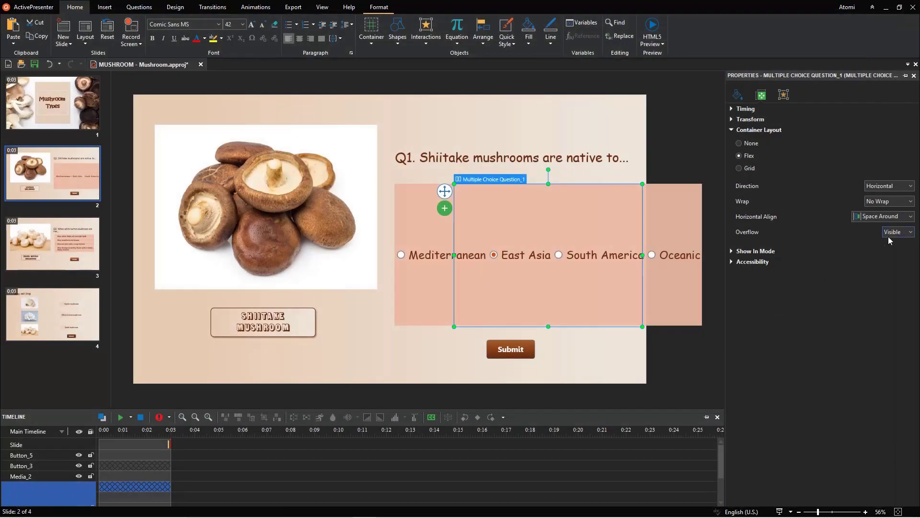
# Set Overflow to Hidden and check the clipped answers in the HTML5 preview.
pyautogui.click(906, 235)
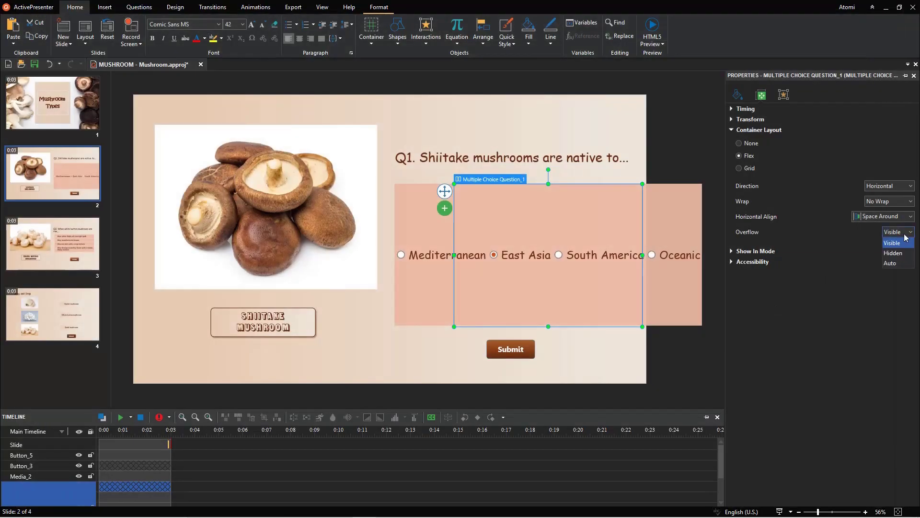
pyautogui.click(893, 251)
pyautogui.click(653, 26)
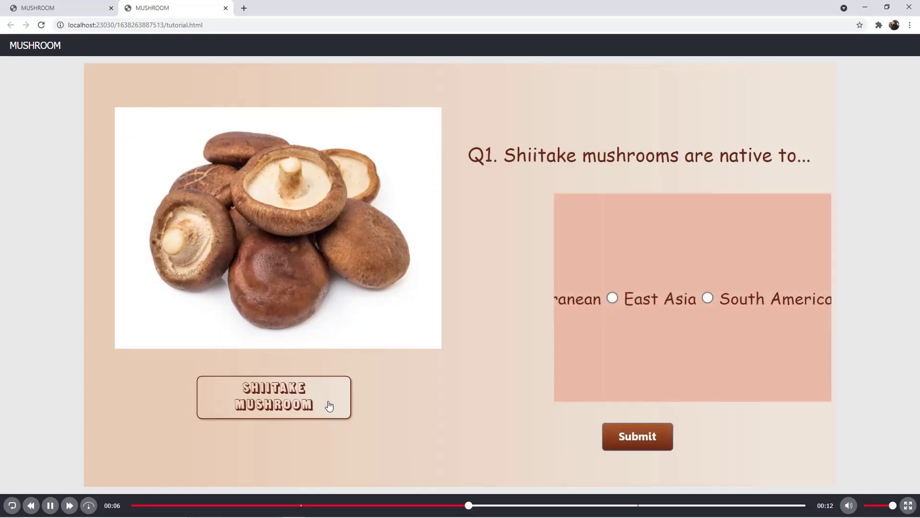
pyautogui.click(865, 8)
# Set Overflow to Auto, preview again, and scroll the answer row sideways.
pyautogui.click(897, 232)
pyautogui.click(905, 267)
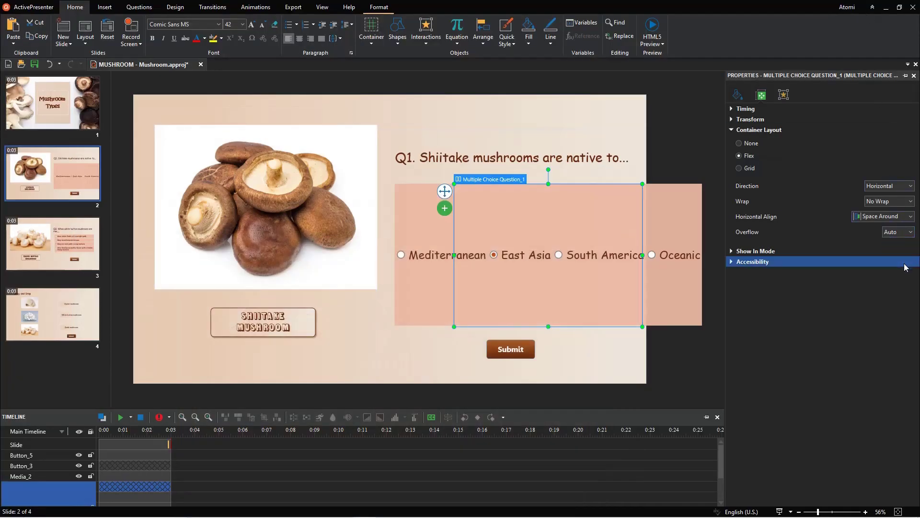
pyautogui.click(653, 26)
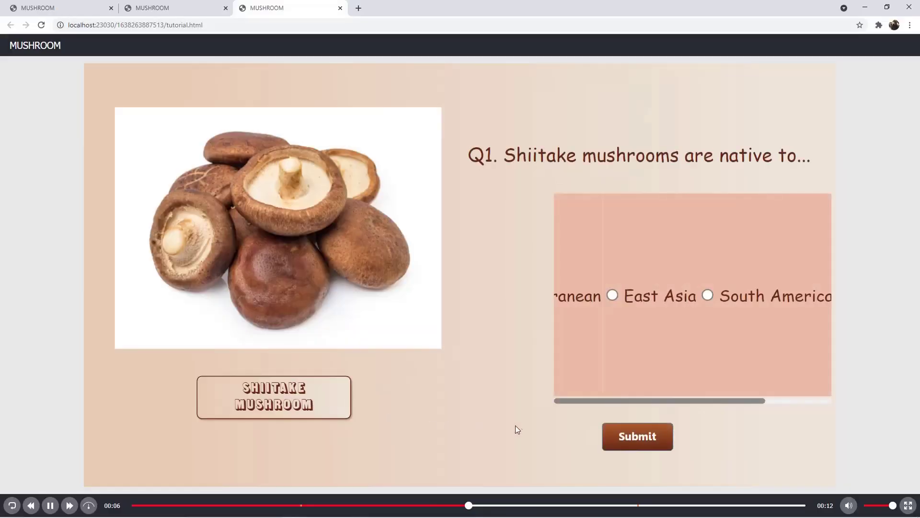
pyautogui.moveTo(590, 402); pyautogui.dragTo(554, 401)
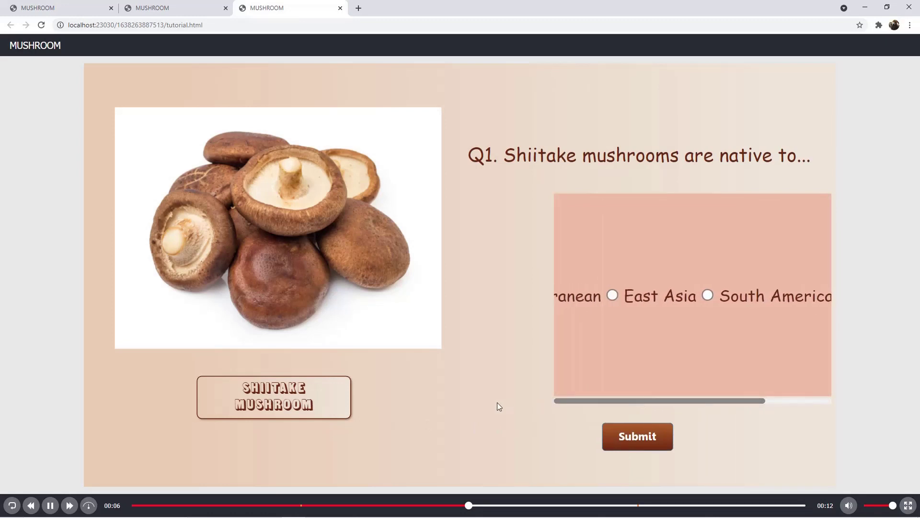